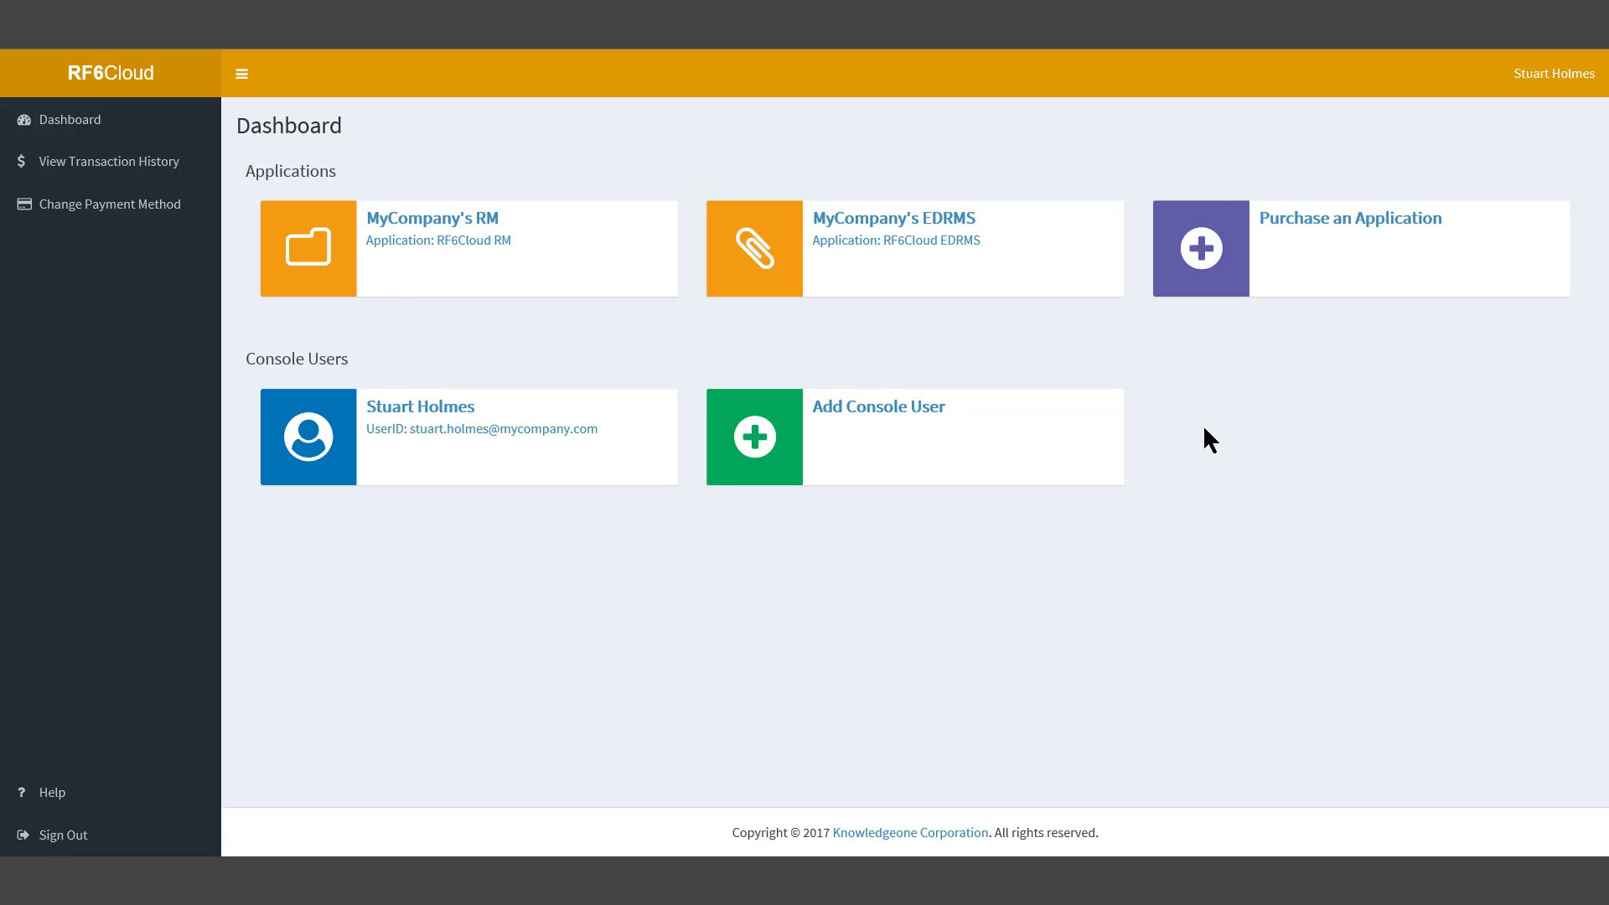
Open the title import page for the MyCompany's EDRMS application
{"action": "left_click", "coordinate": [937, 253]}
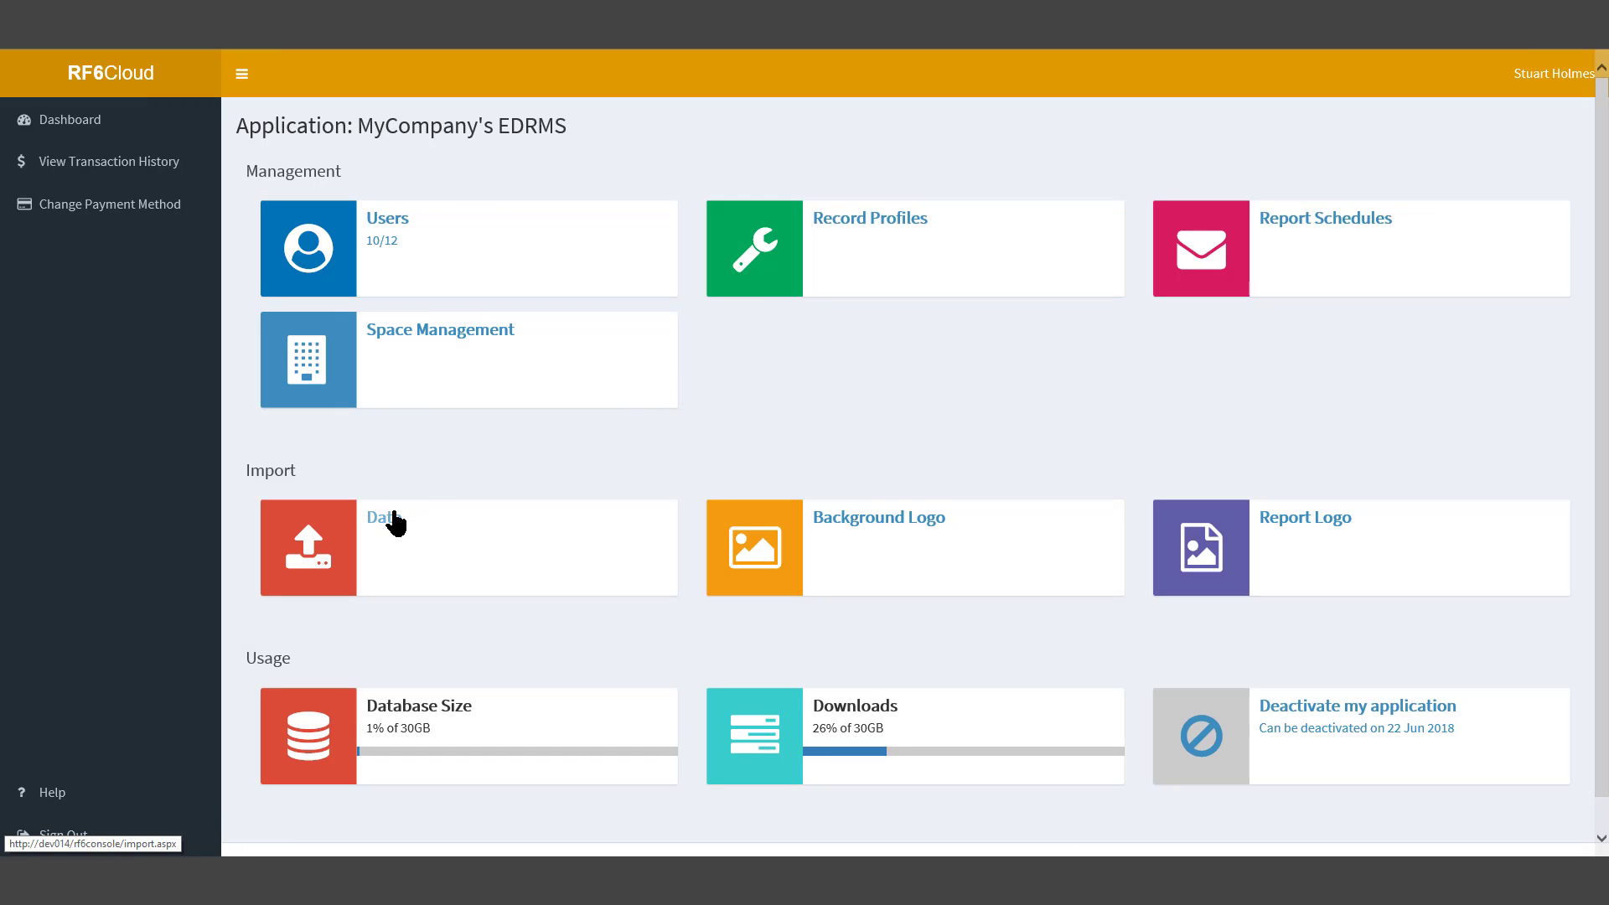
{"action": "left_click", "coordinate": [386, 532]}
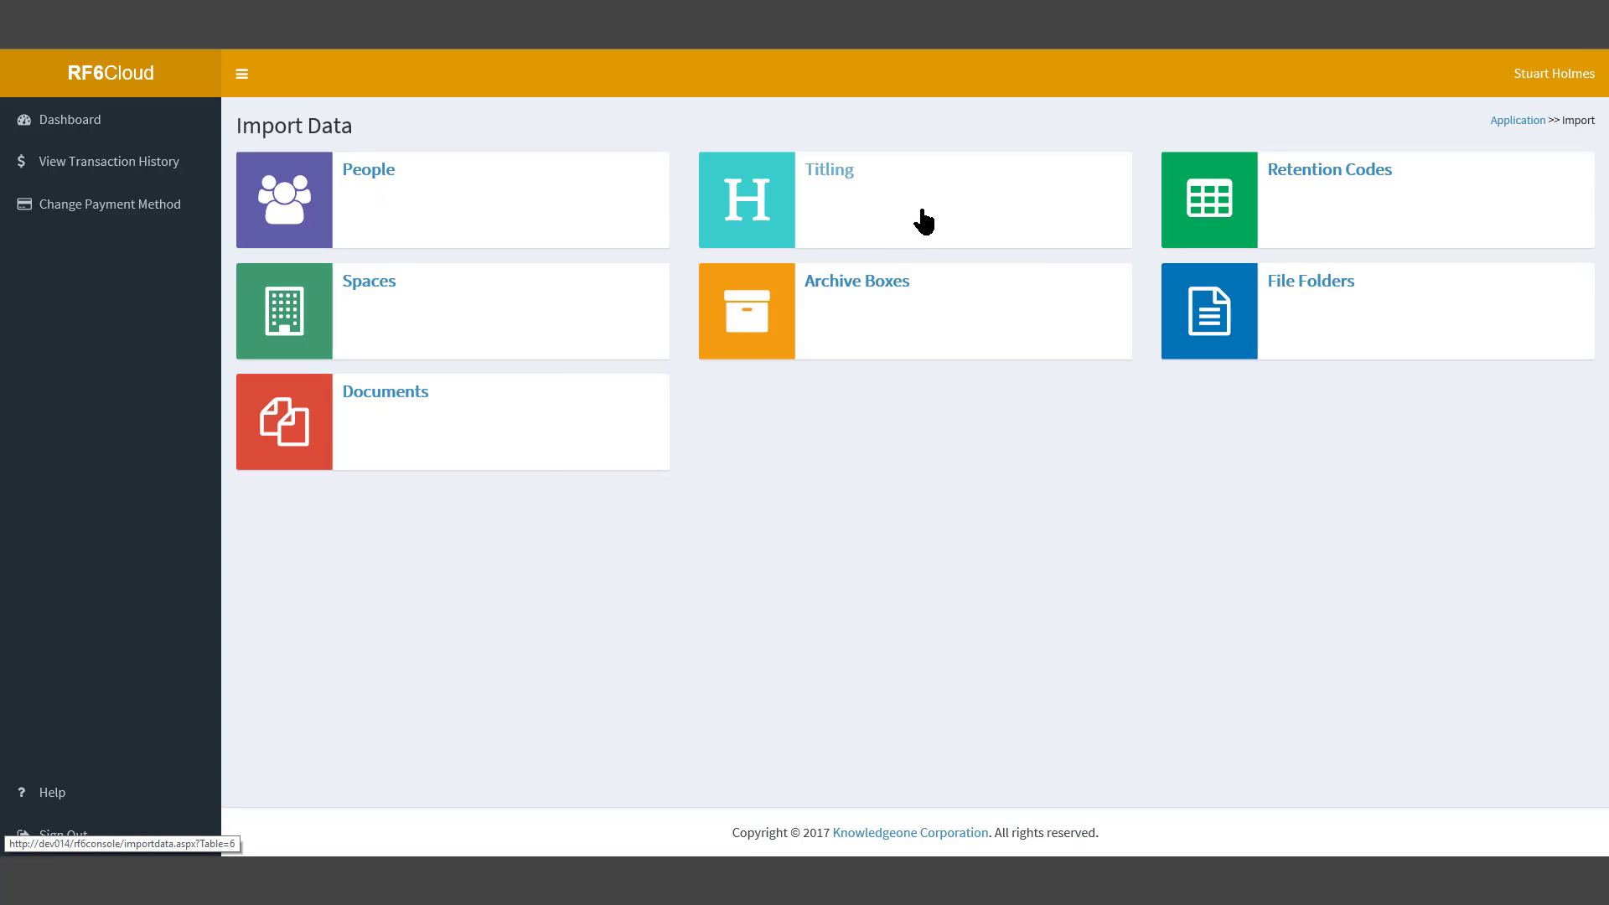
{"action": "left_click", "coordinate": [925, 223]}
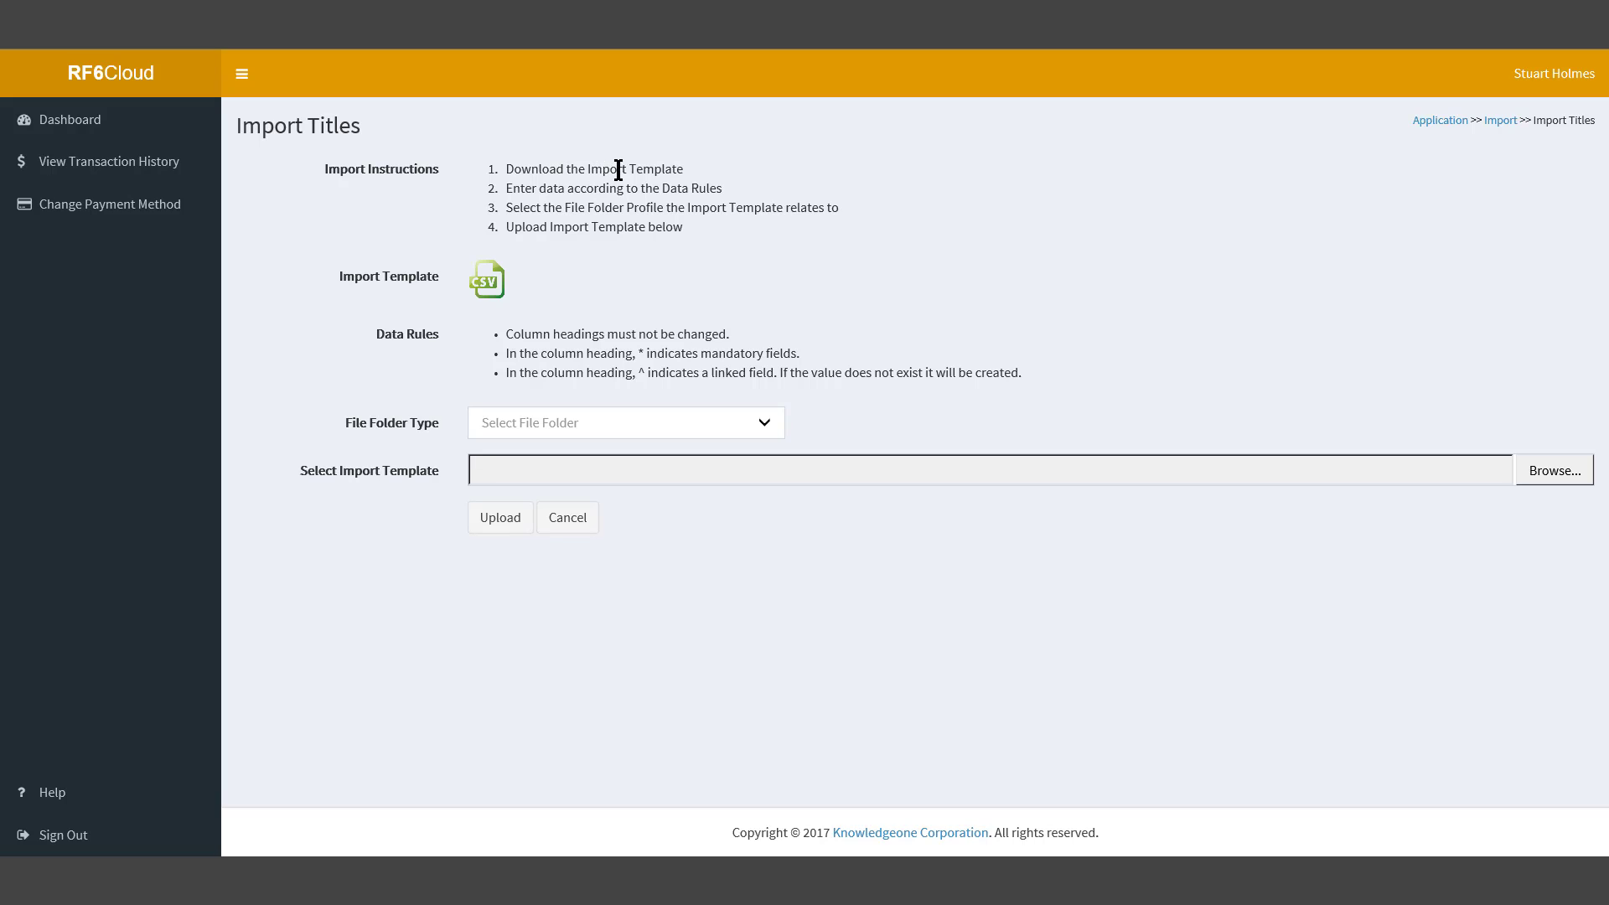
Save the titles import template CSV and set the file folder type to File Folder Profile - IT Files
{"action": "left_click", "coordinate": [484, 293]}
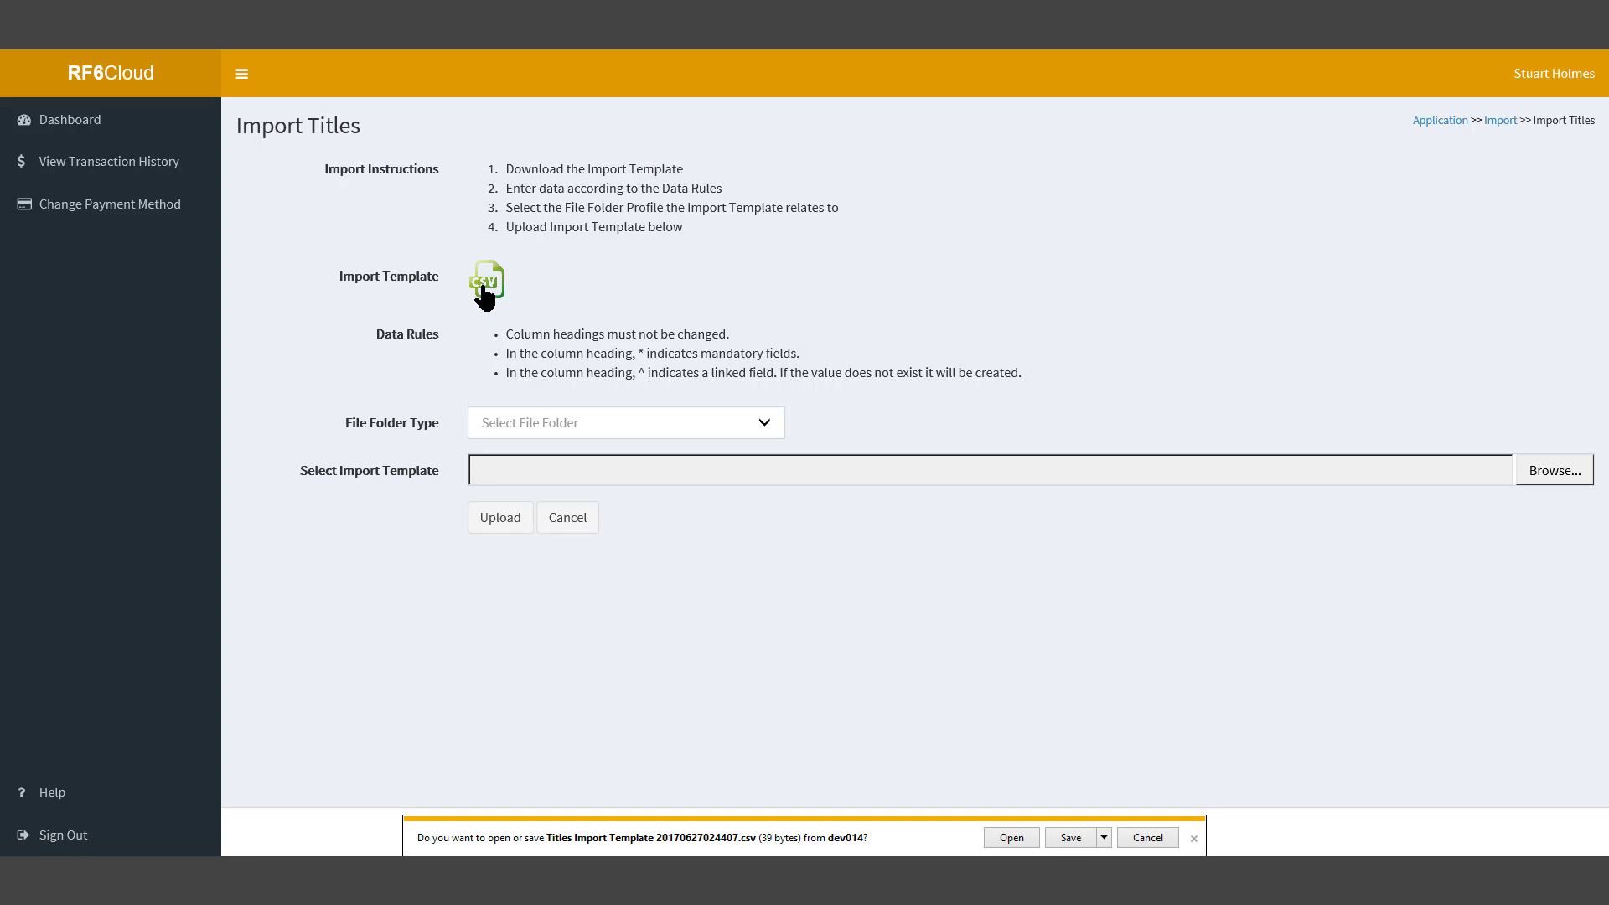
{"action": "left_click", "coordinate": [1070, 838]}
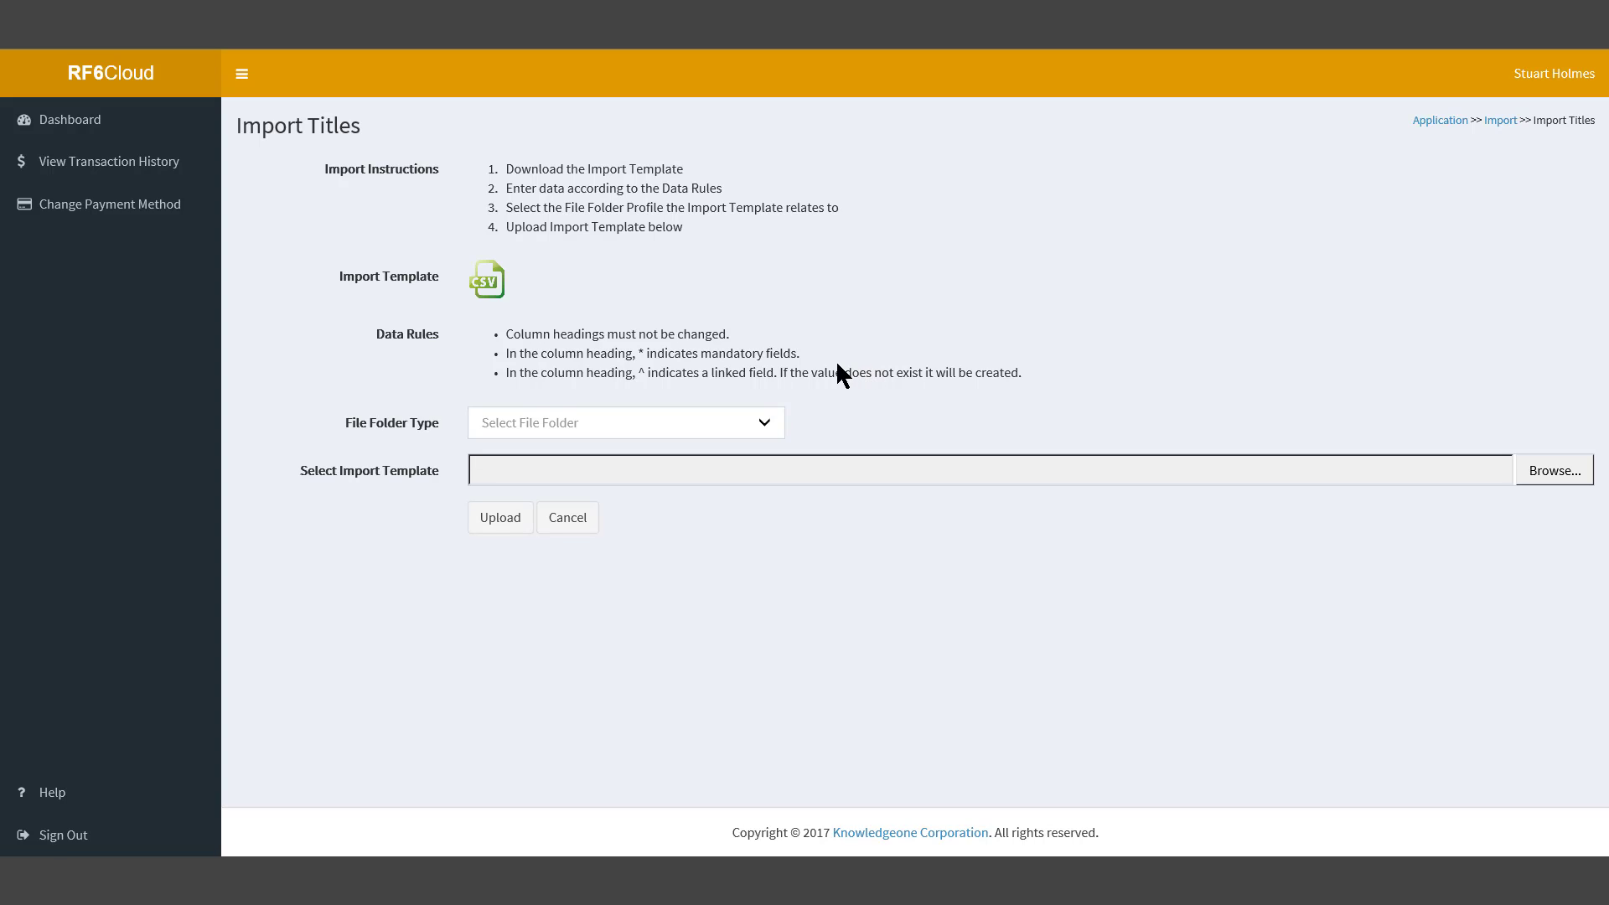
{"action": "left_click", "coordinate": [767, 427]}
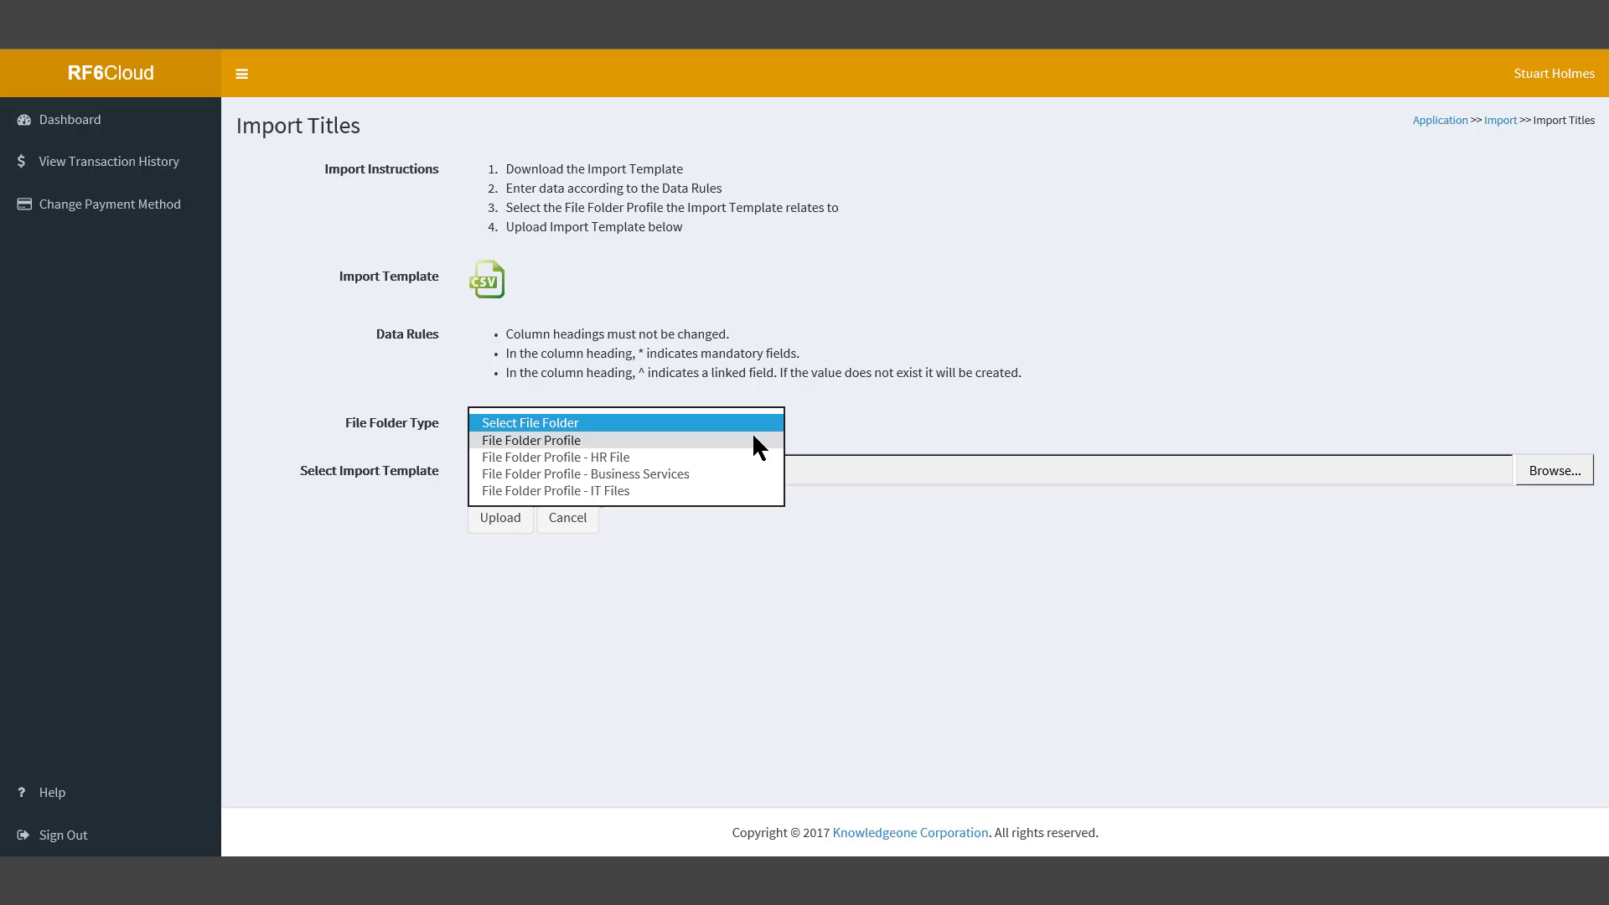
{"action": "left_click", "coordinate": [731, 487]}
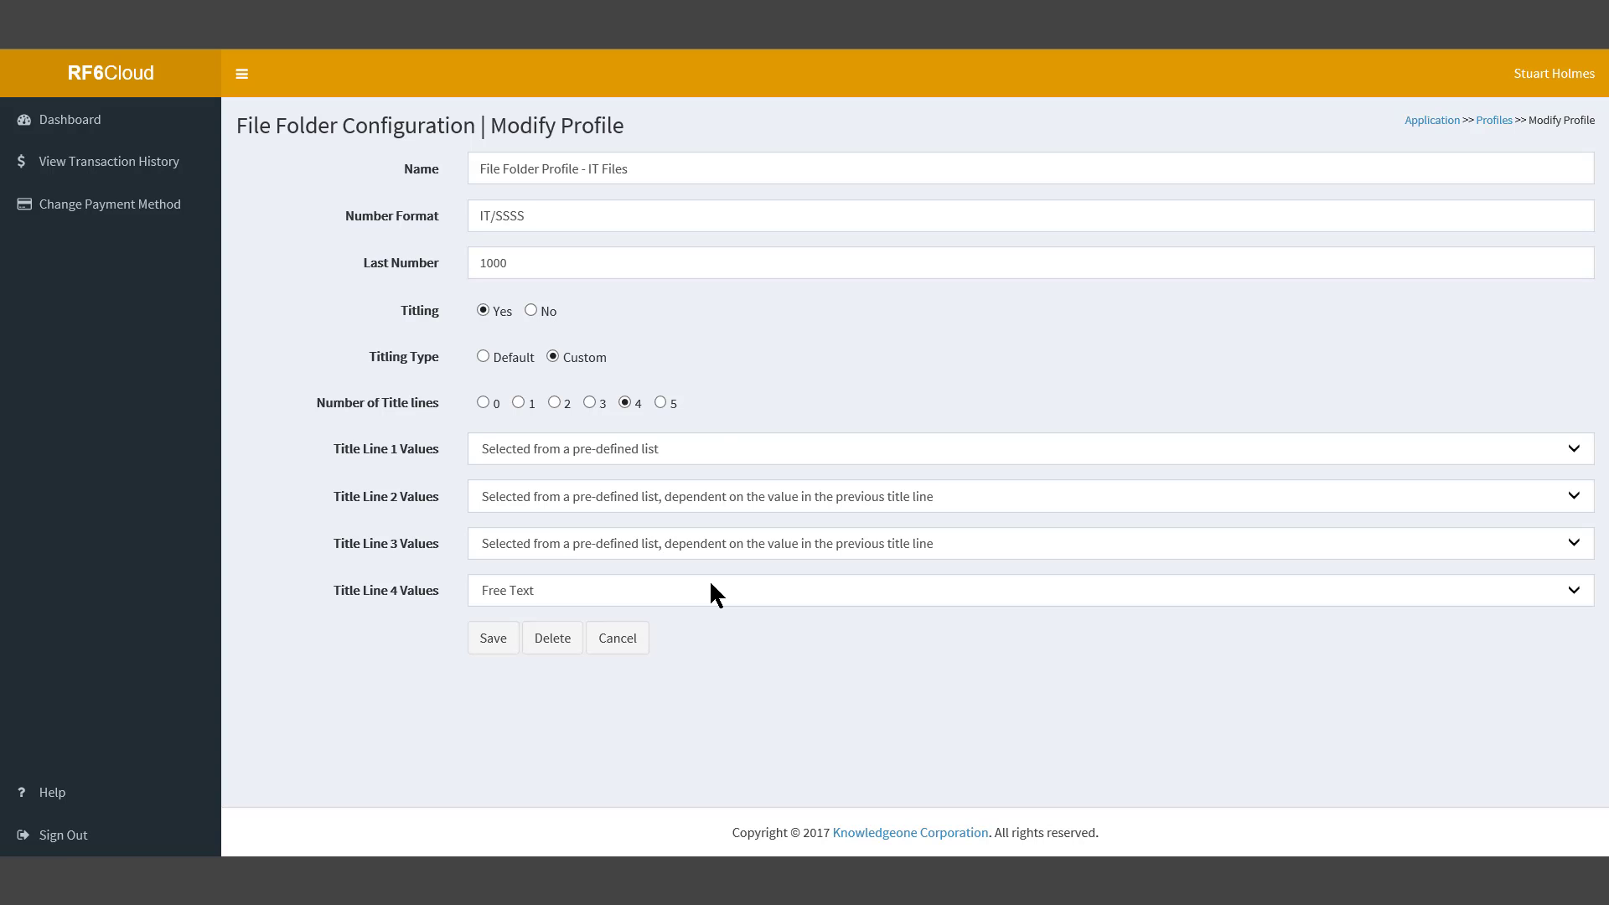
Switch to Excel and examine the Title 1 to Title 3 entries in the first FACILITIES MANAGEMENT and first FINANCE rows
{"action": "key", "text": "alt+Tab"}
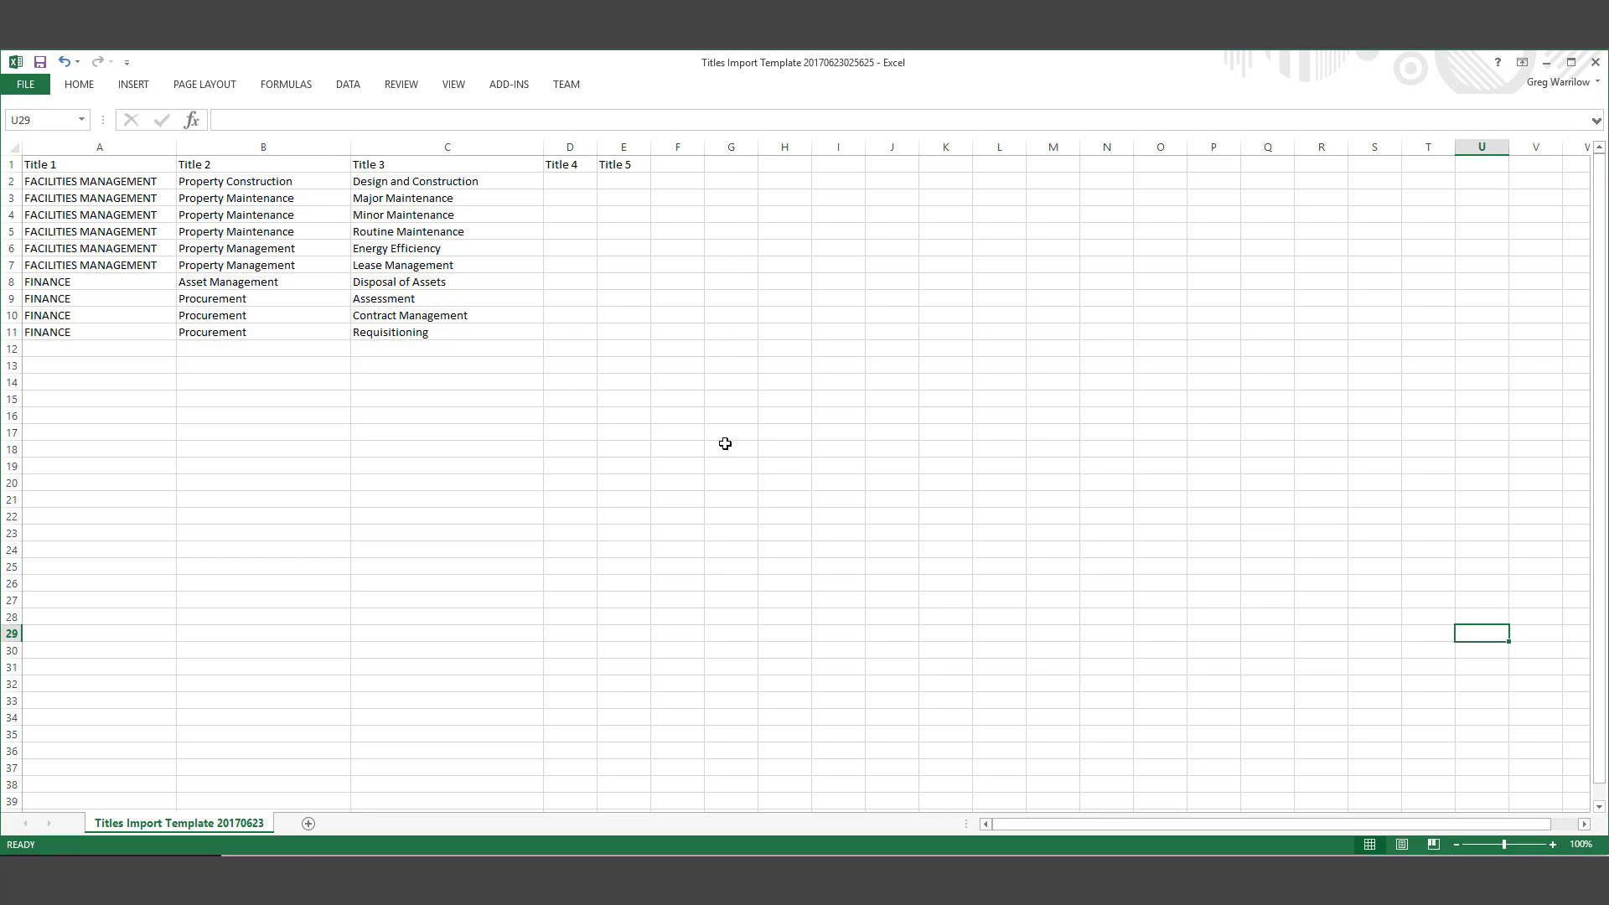
{"action": "left_click_drag", "start_coordinate": [129, 186], "coordinate": [356, 184]}
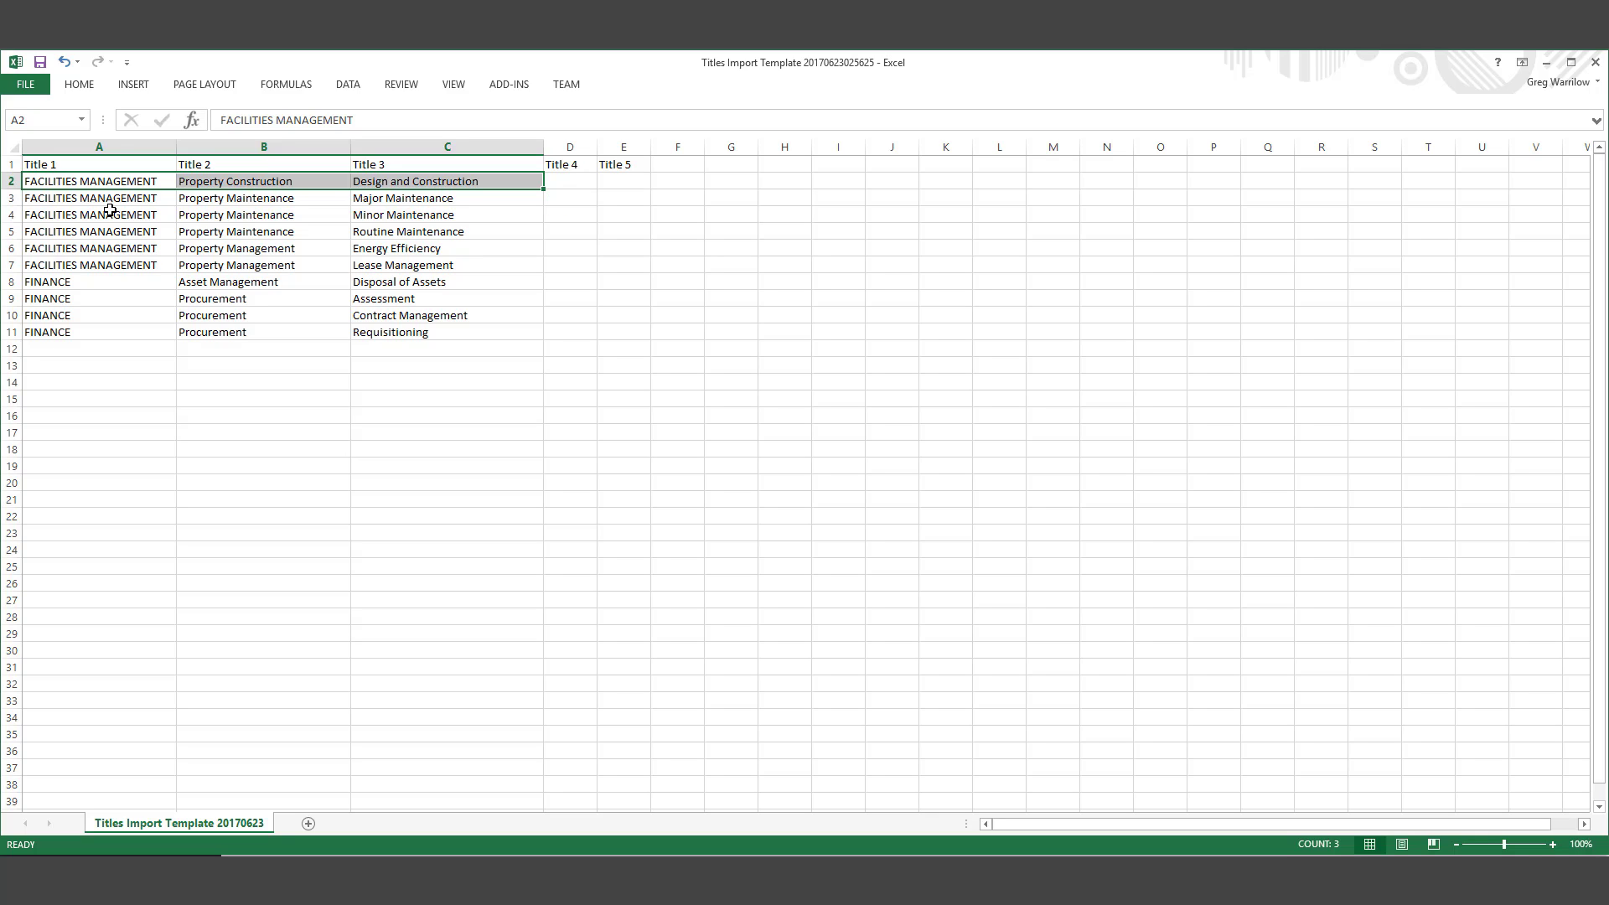
{"action": "left_click", "coordinate": [101, 284]}
{"action": "left_click_drag", "start_coordinate": [263, 279], "coordinate": [444, 283]}
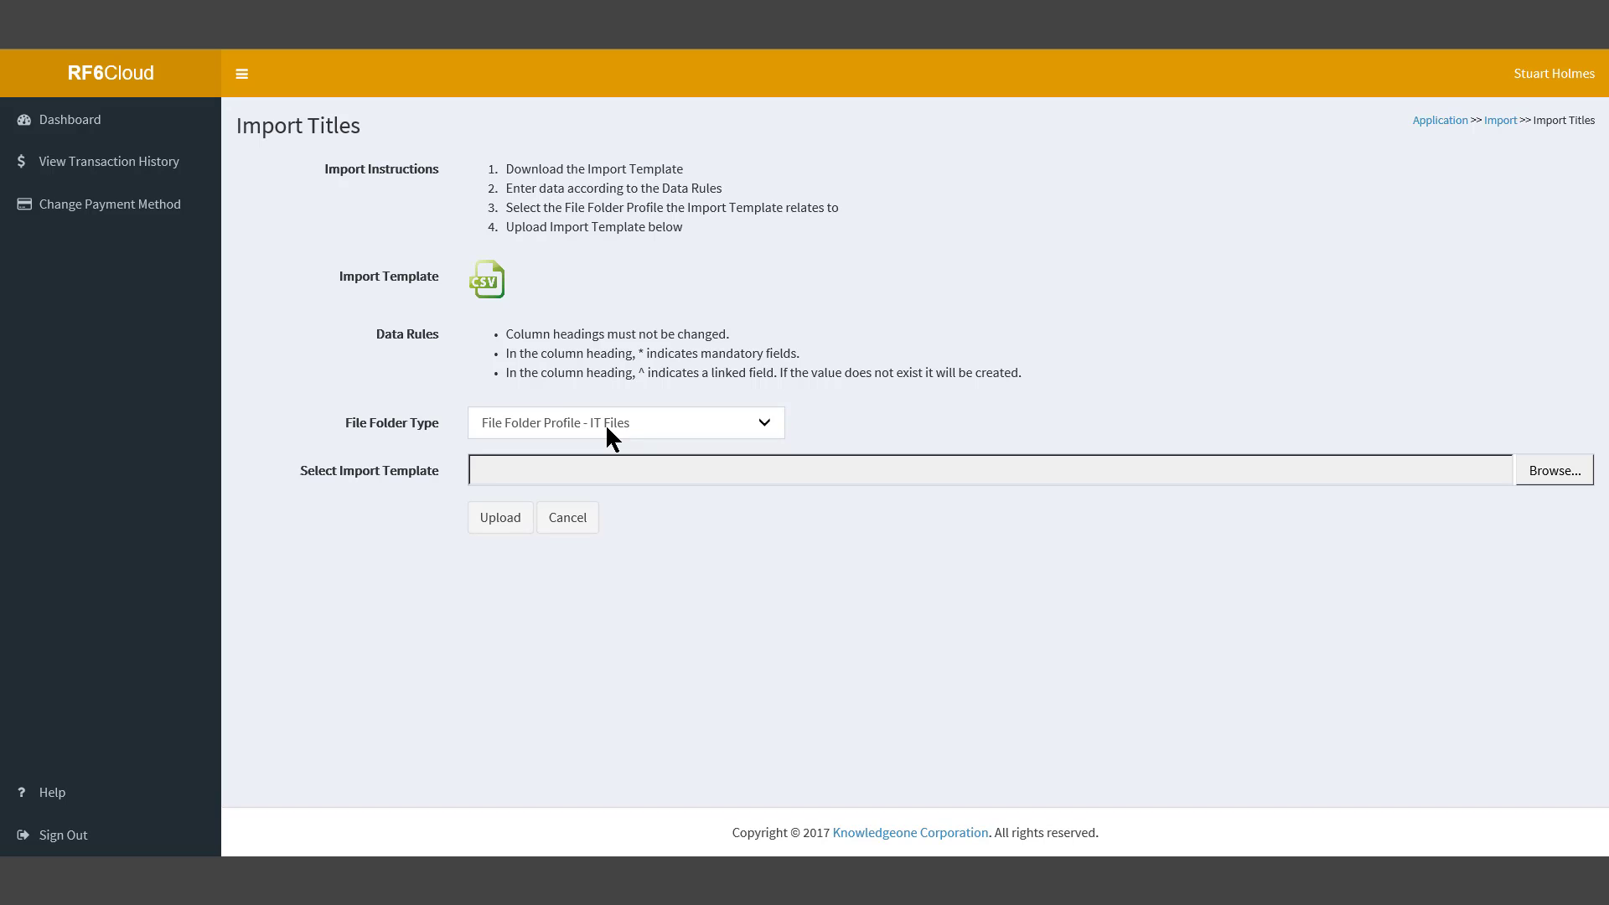
{"action": "left_click", "coordinate": [1562, 469]}
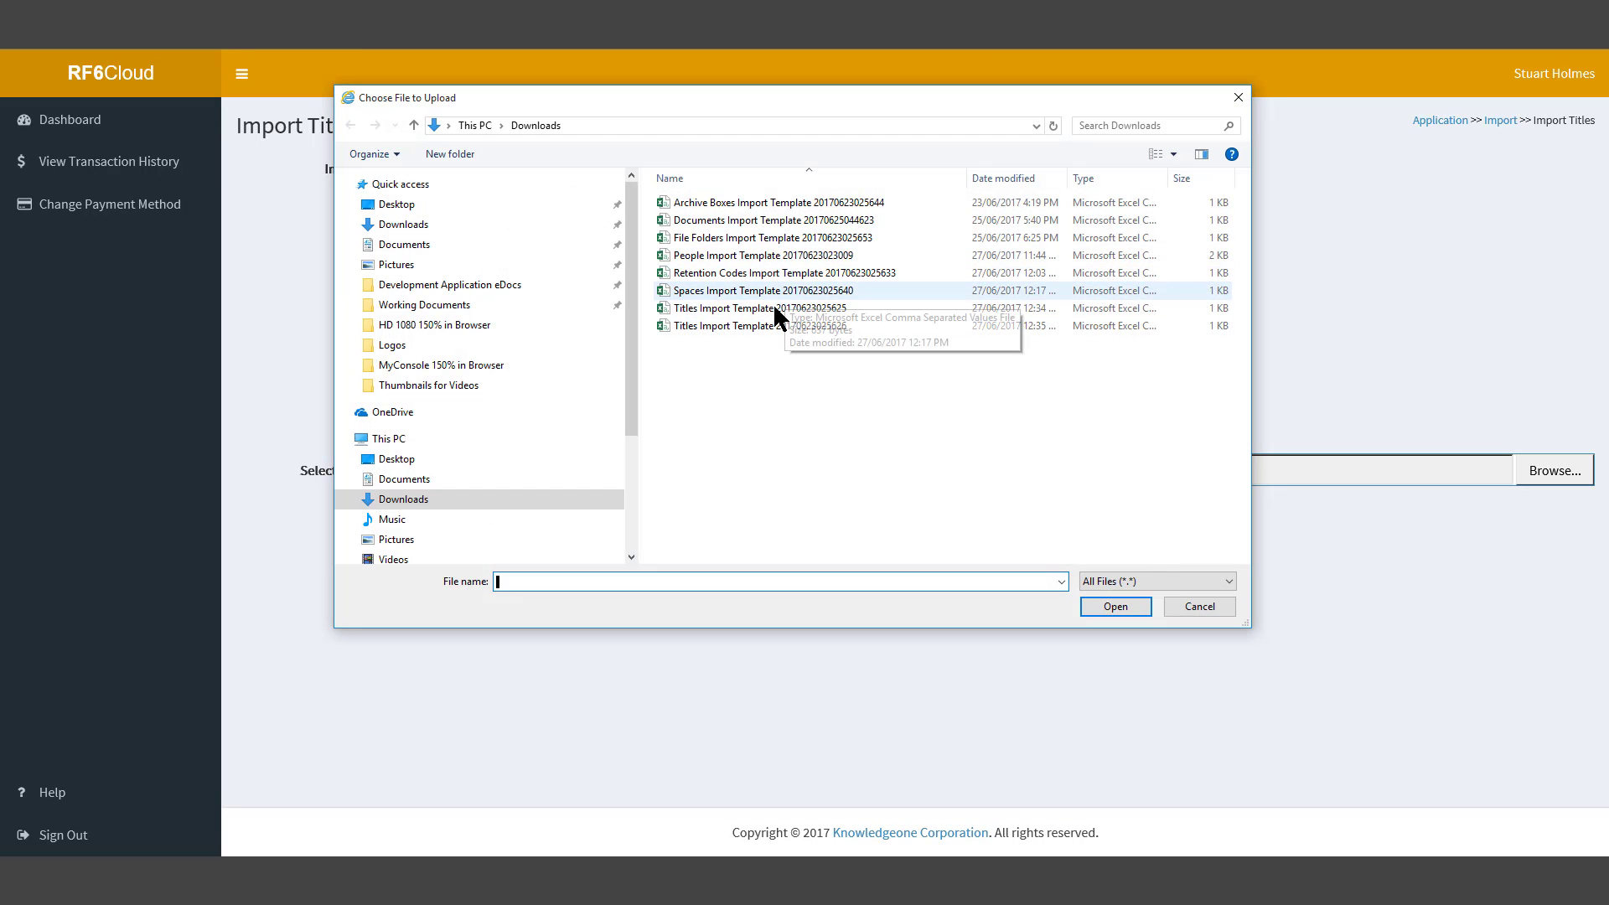
{"action": "double_click", "coordinate": [774, 309]}
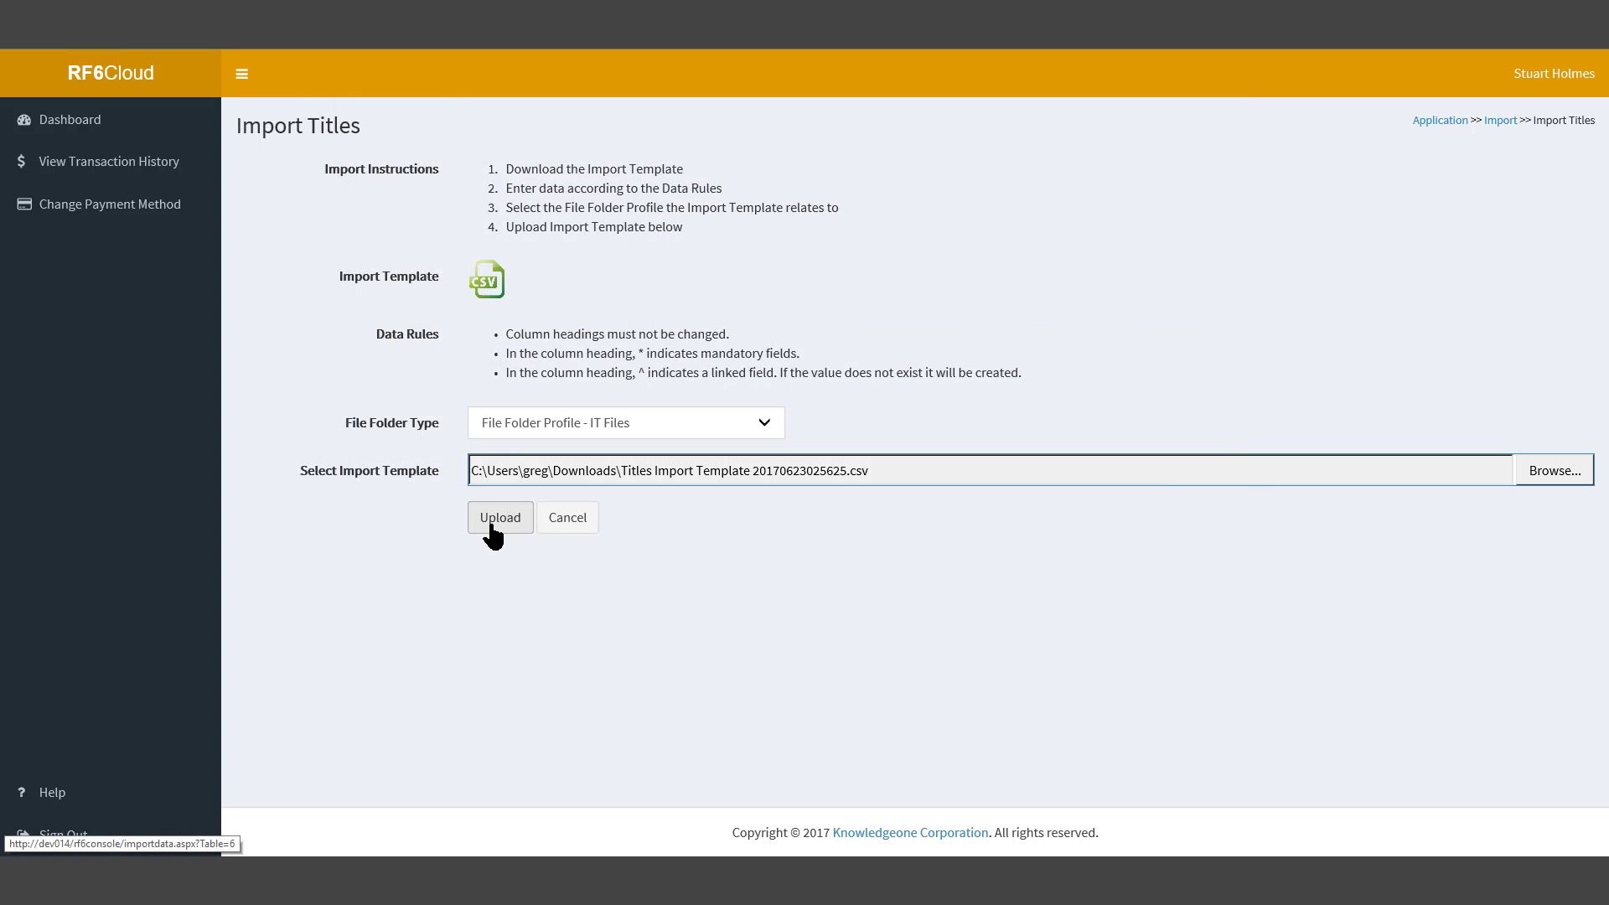
{"action": "left_click", "coordinate": [500, 517]}
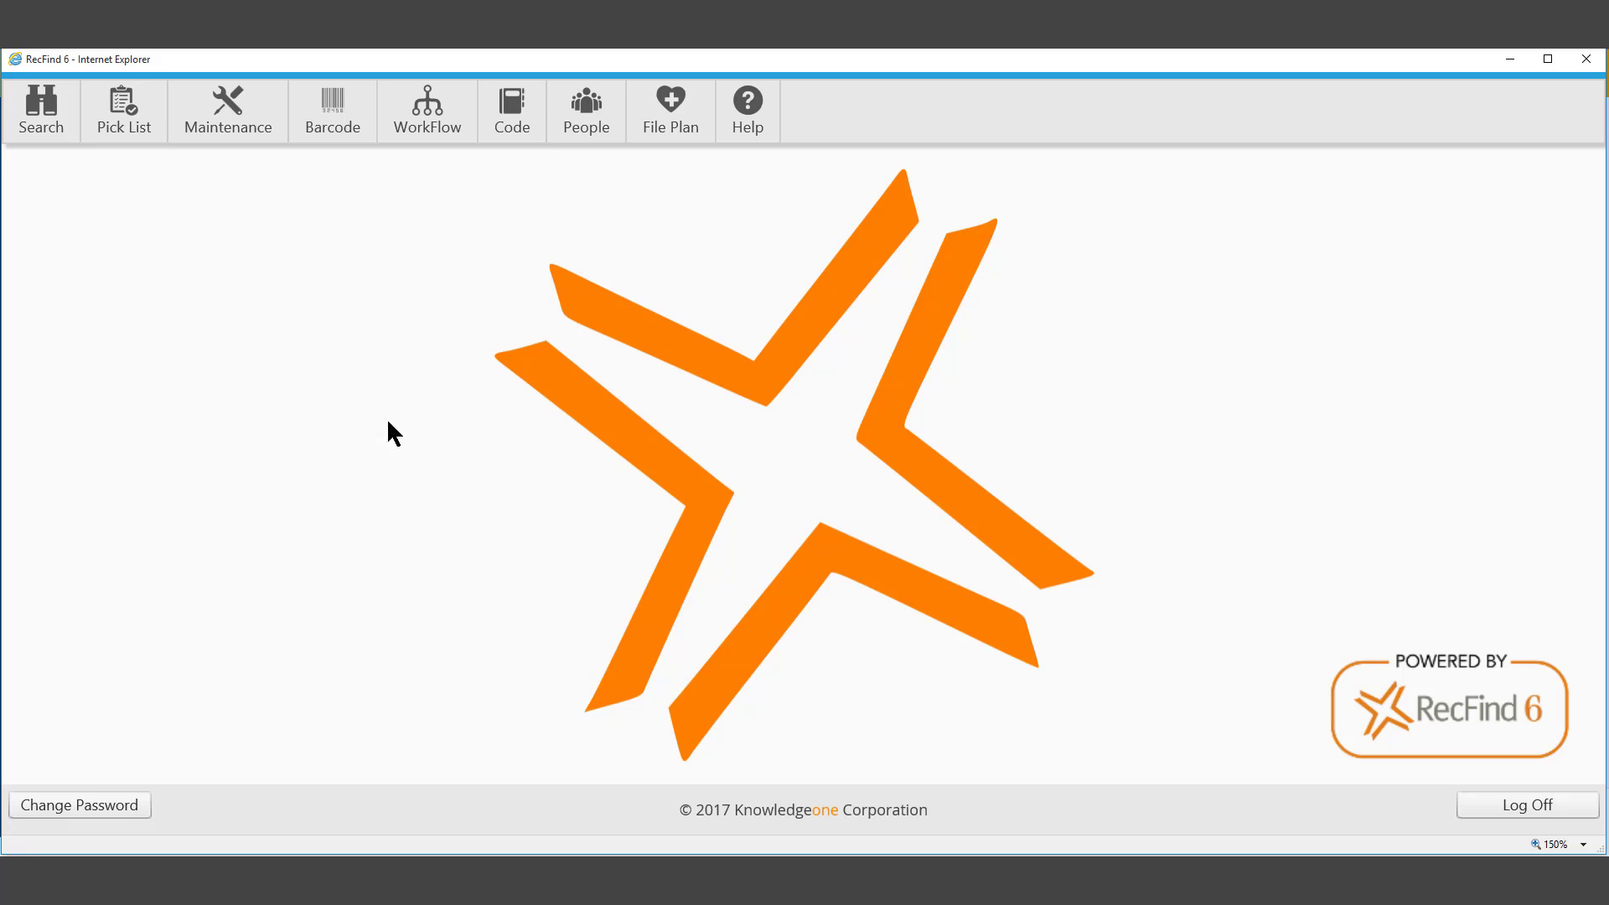
In RecFind 6, start a new record under File Folder Profile - IT Files
{"action": "left_click", "coordinate": [246, 130]}
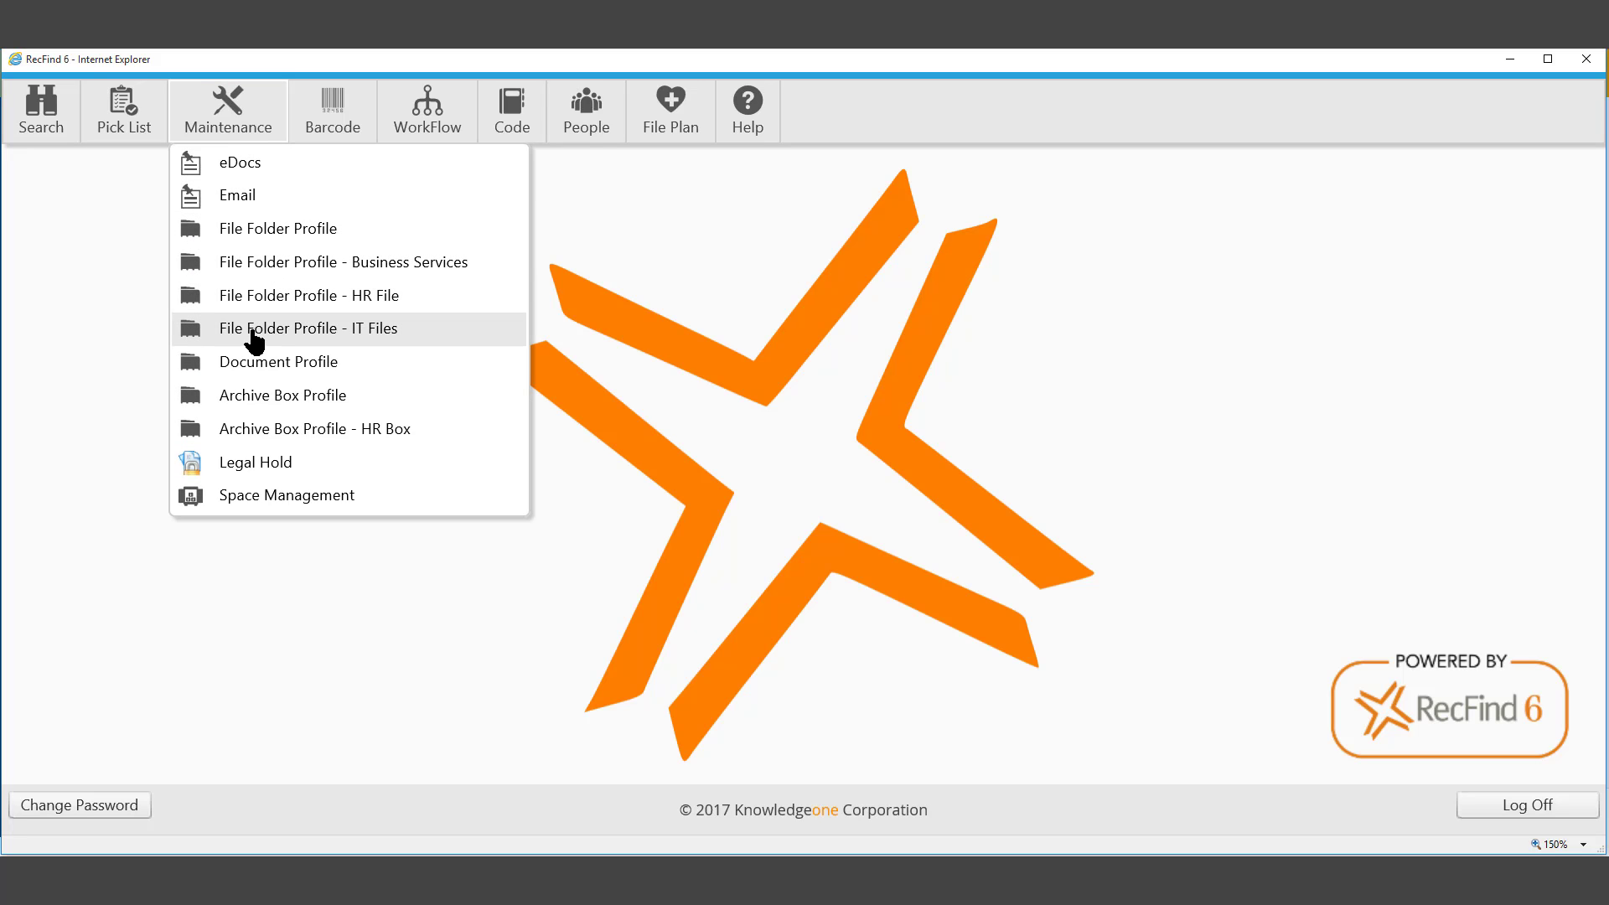
{"action": "left_click", "coordinate": [422, 341]}
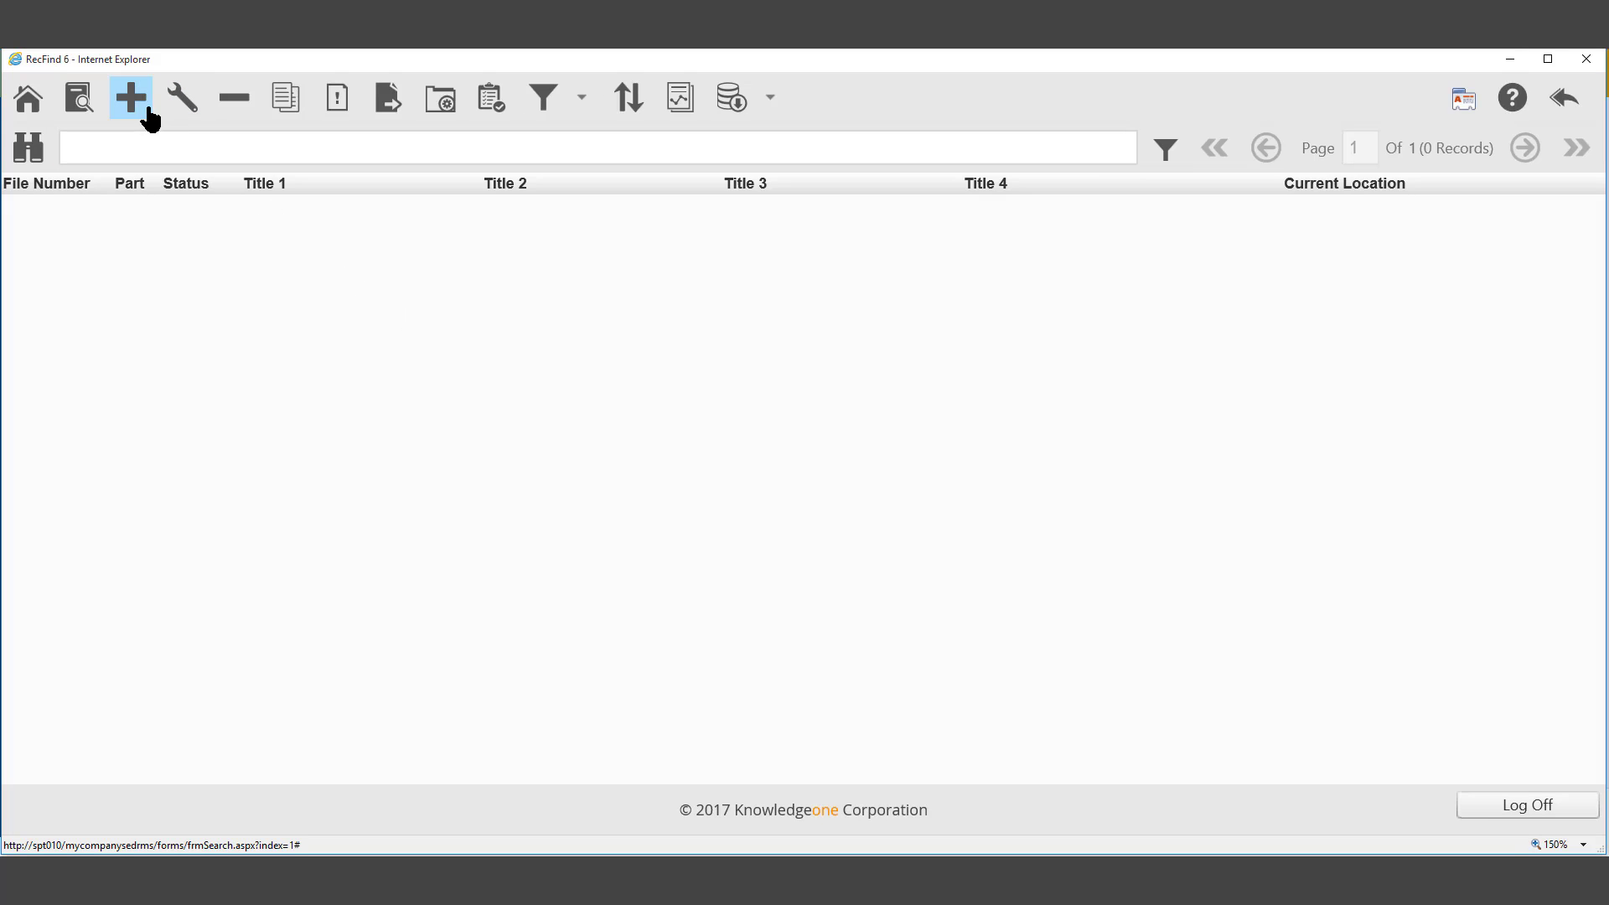
{"action": "left_click", "coordinate": [141, 105]}
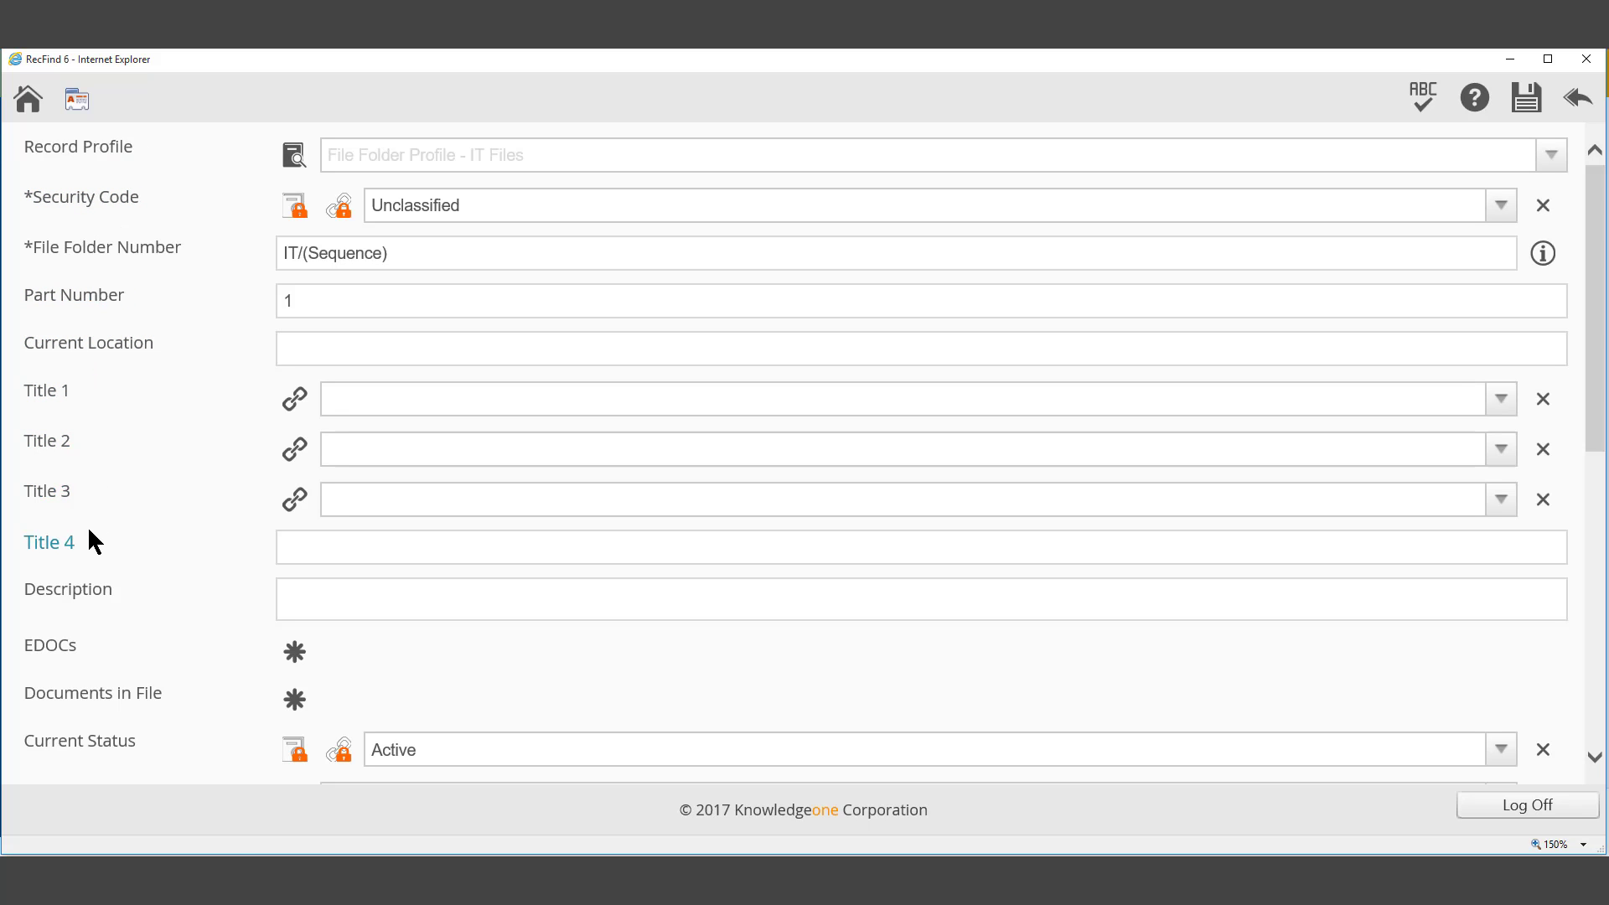
{"action": "left_click", "coordinate": [358, 449]}
{"action": "left_click", "coordinate": [360, 497]}
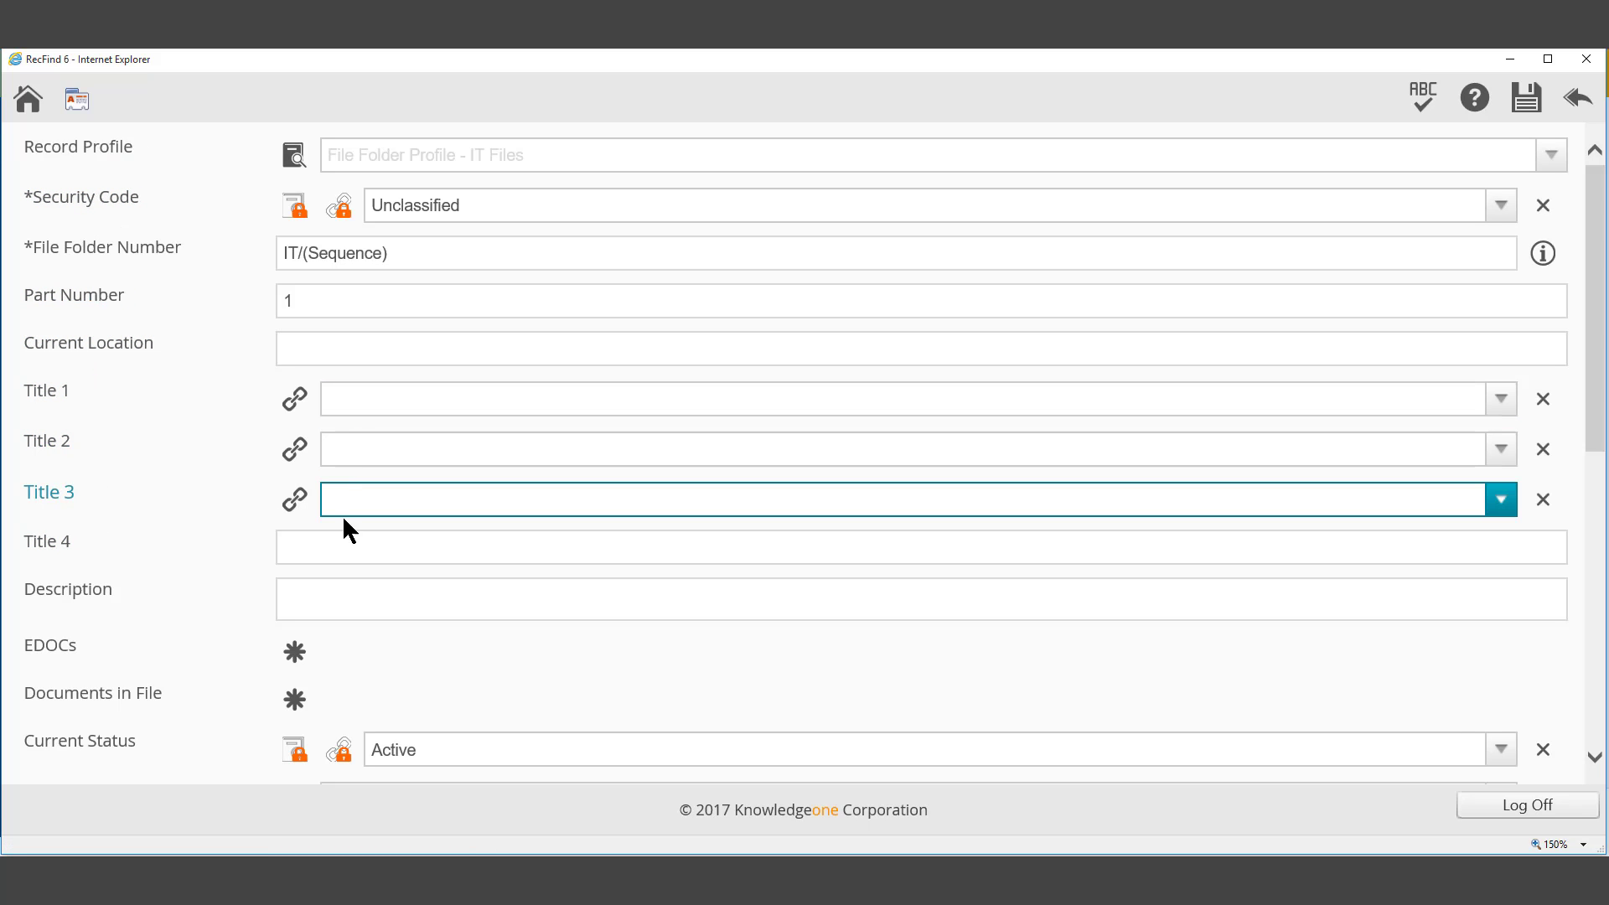
{"action": "left_click", "coordinate": [311, 544]}
{"action": "left_click", "coordinate": [445, 442]}
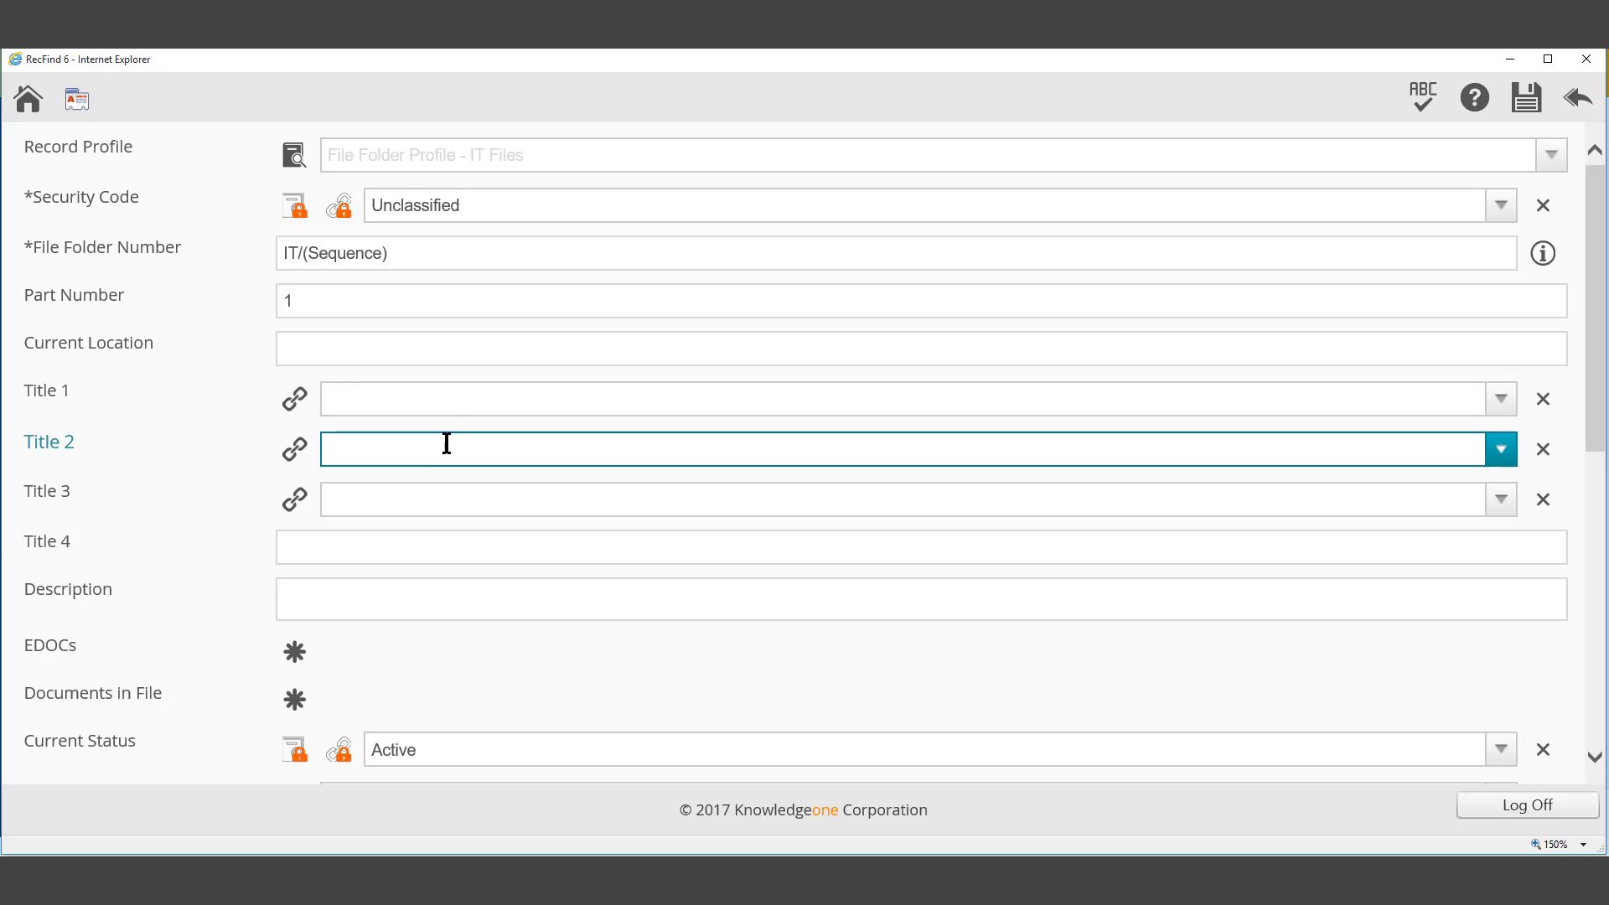
Set Title 1 to FACILITIES MANAGEMENT, Title 2 to Property Construction and Title 3 to Design and Construction
{"action": "left_click", "coordinate": [505, 402]}
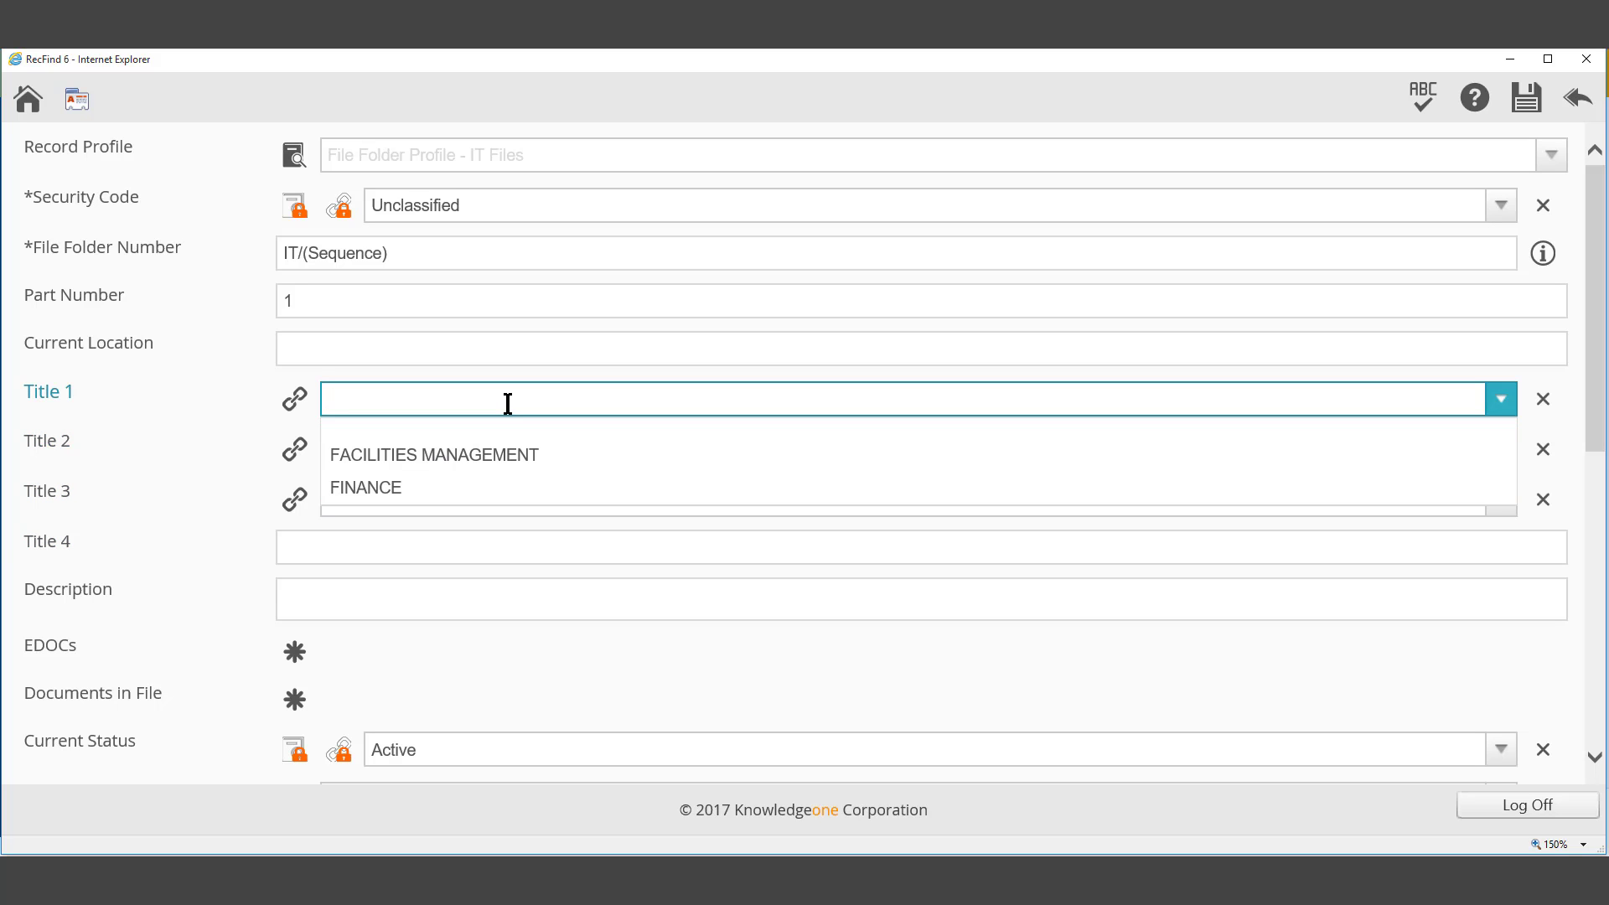
{"action": "left_click", "coordinate": [508, 458]}
{"action": "left_click", "coordinate": [505, 450]}
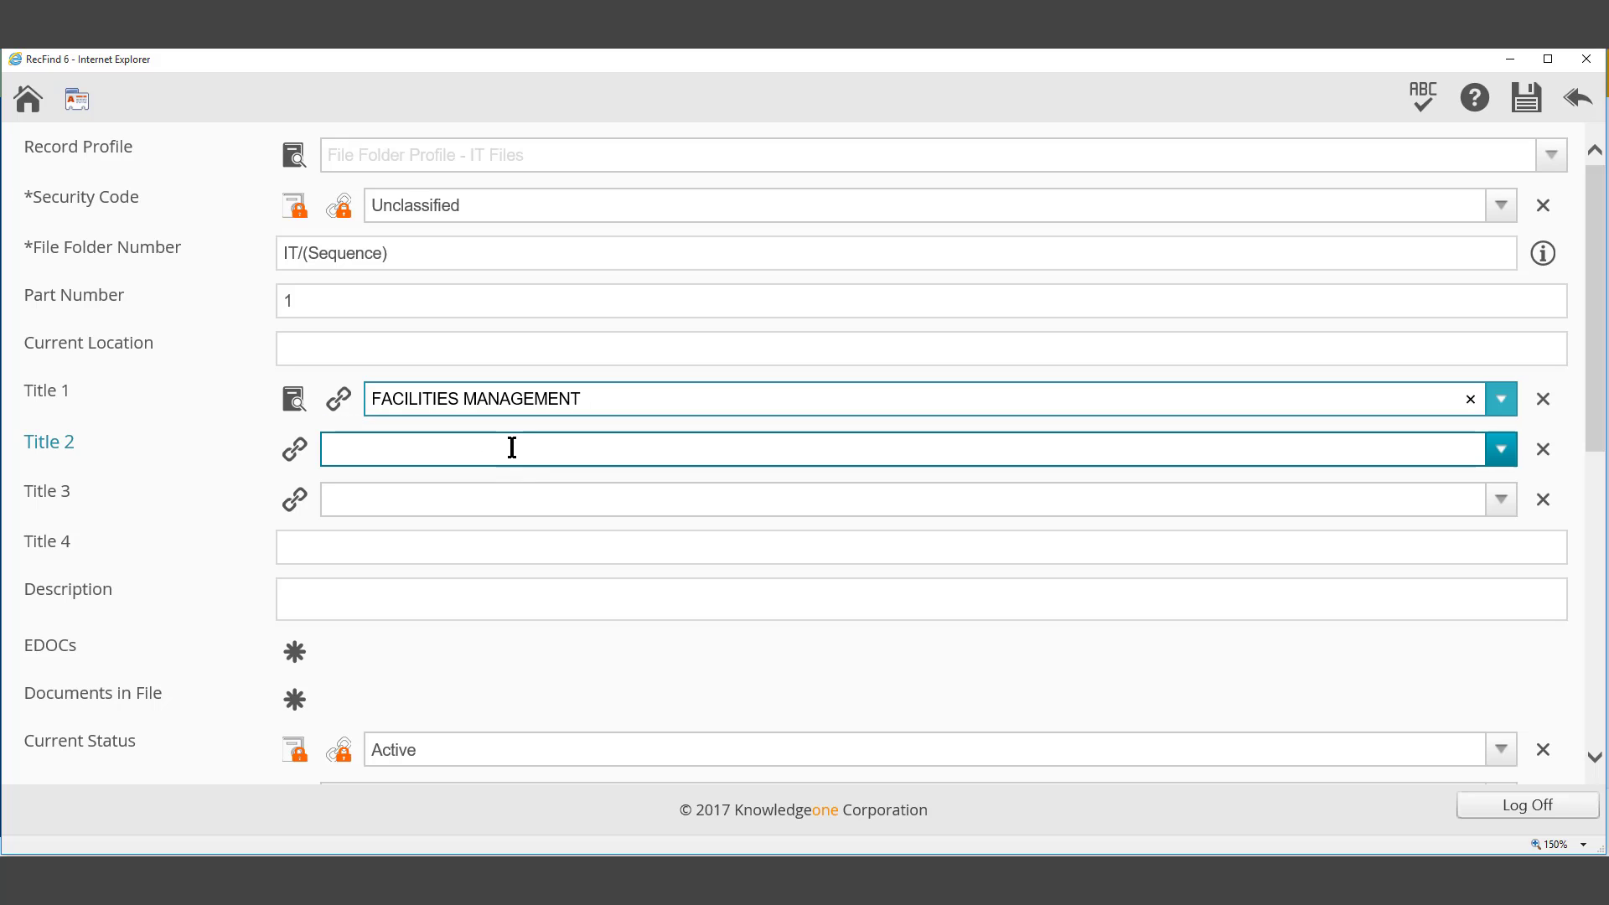
{"action": "left_click", "coordinate": [516, 502]}
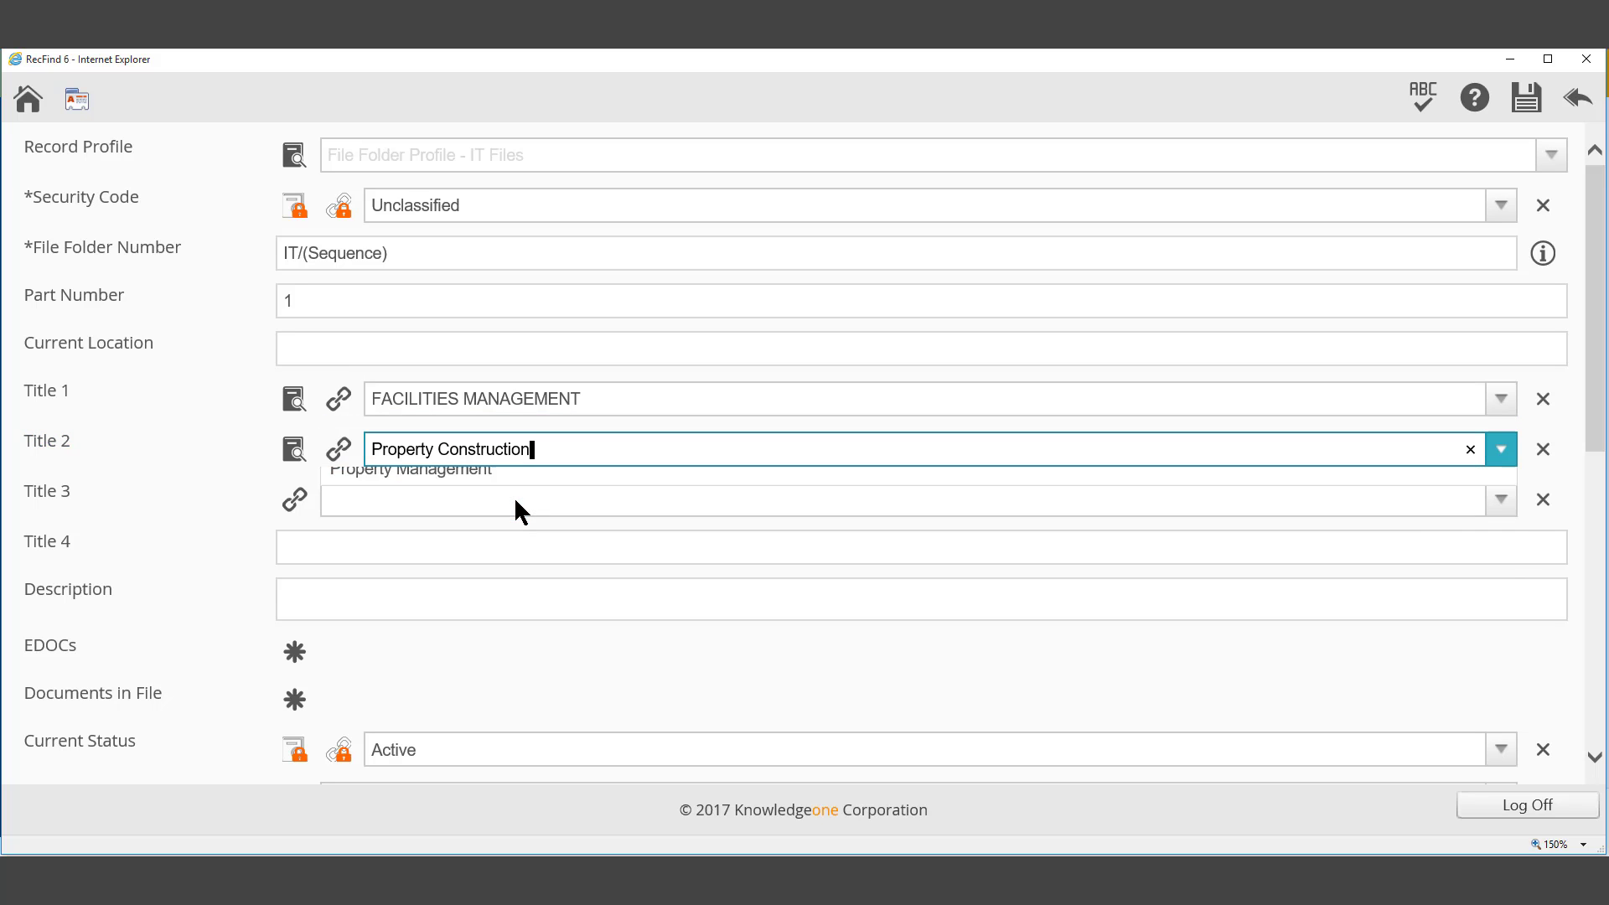
{"action": "left_click", "coordinate": [516, 498]}
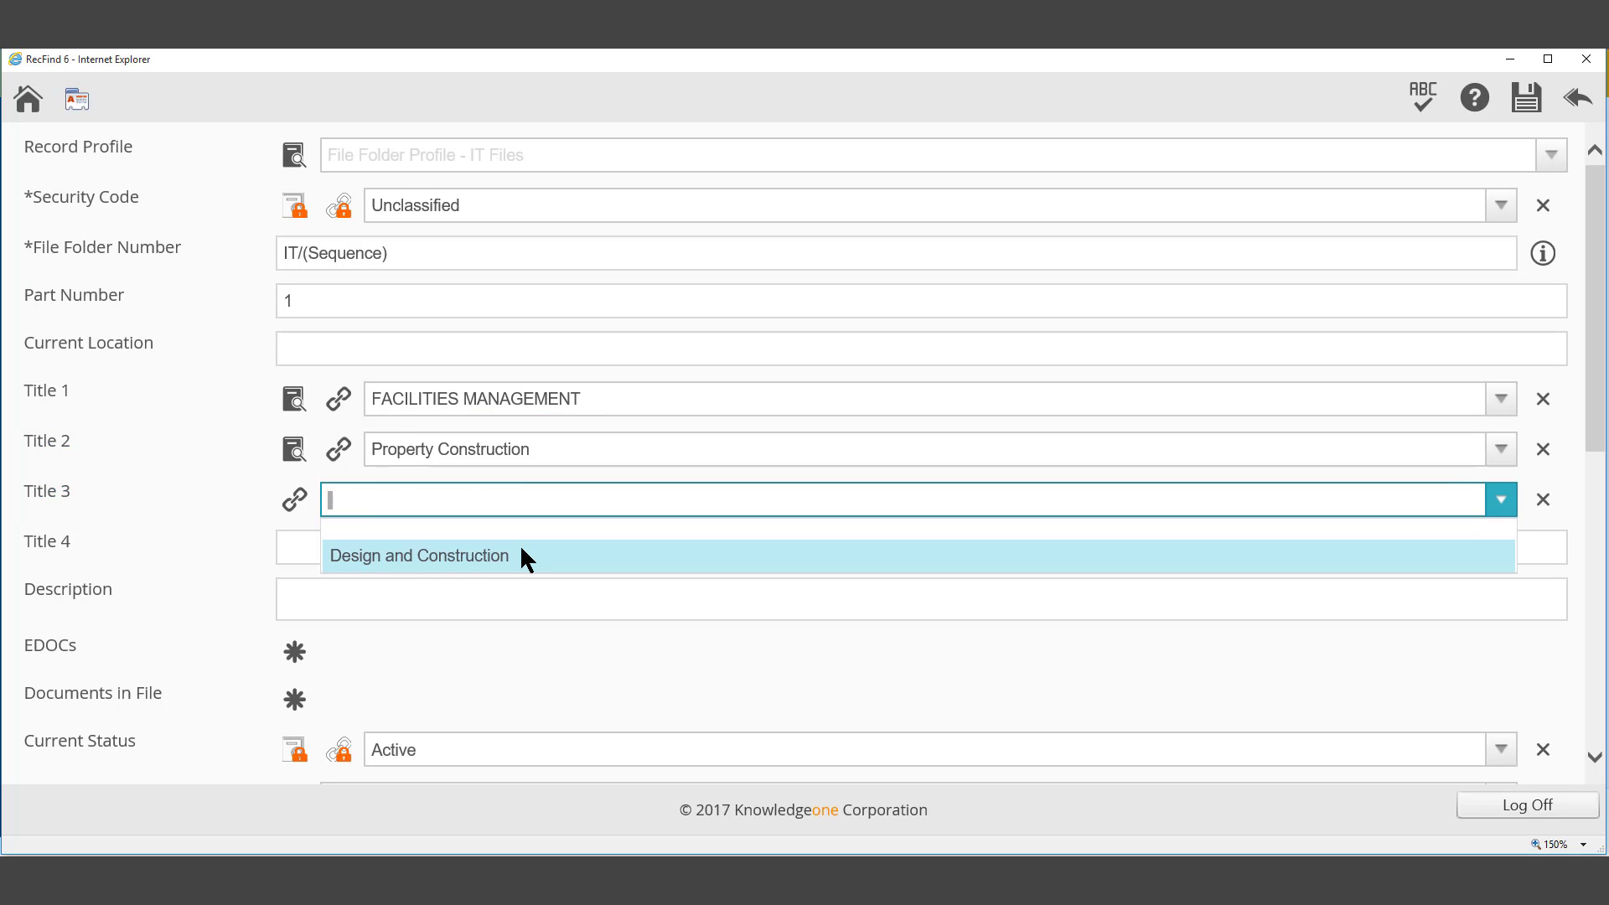
{"action": "left_click", "coordinate": [519, 553]}
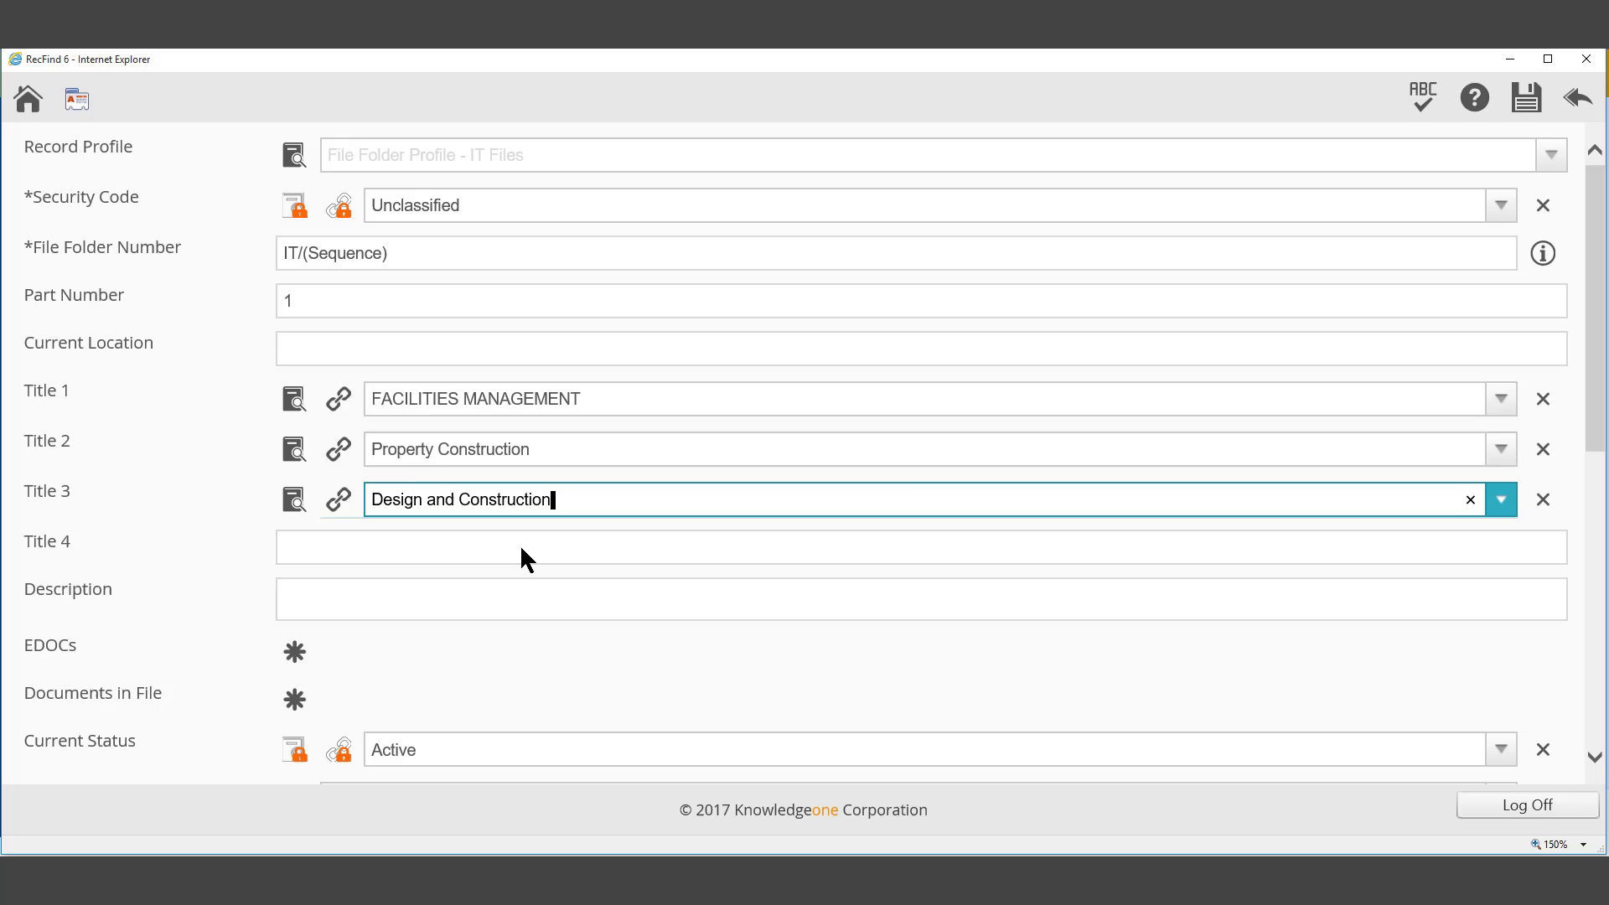
Enter Meeting Minutes as Title 4 and save the new file folder record
{"action": "left_click", "coordinate": [967, 559]}
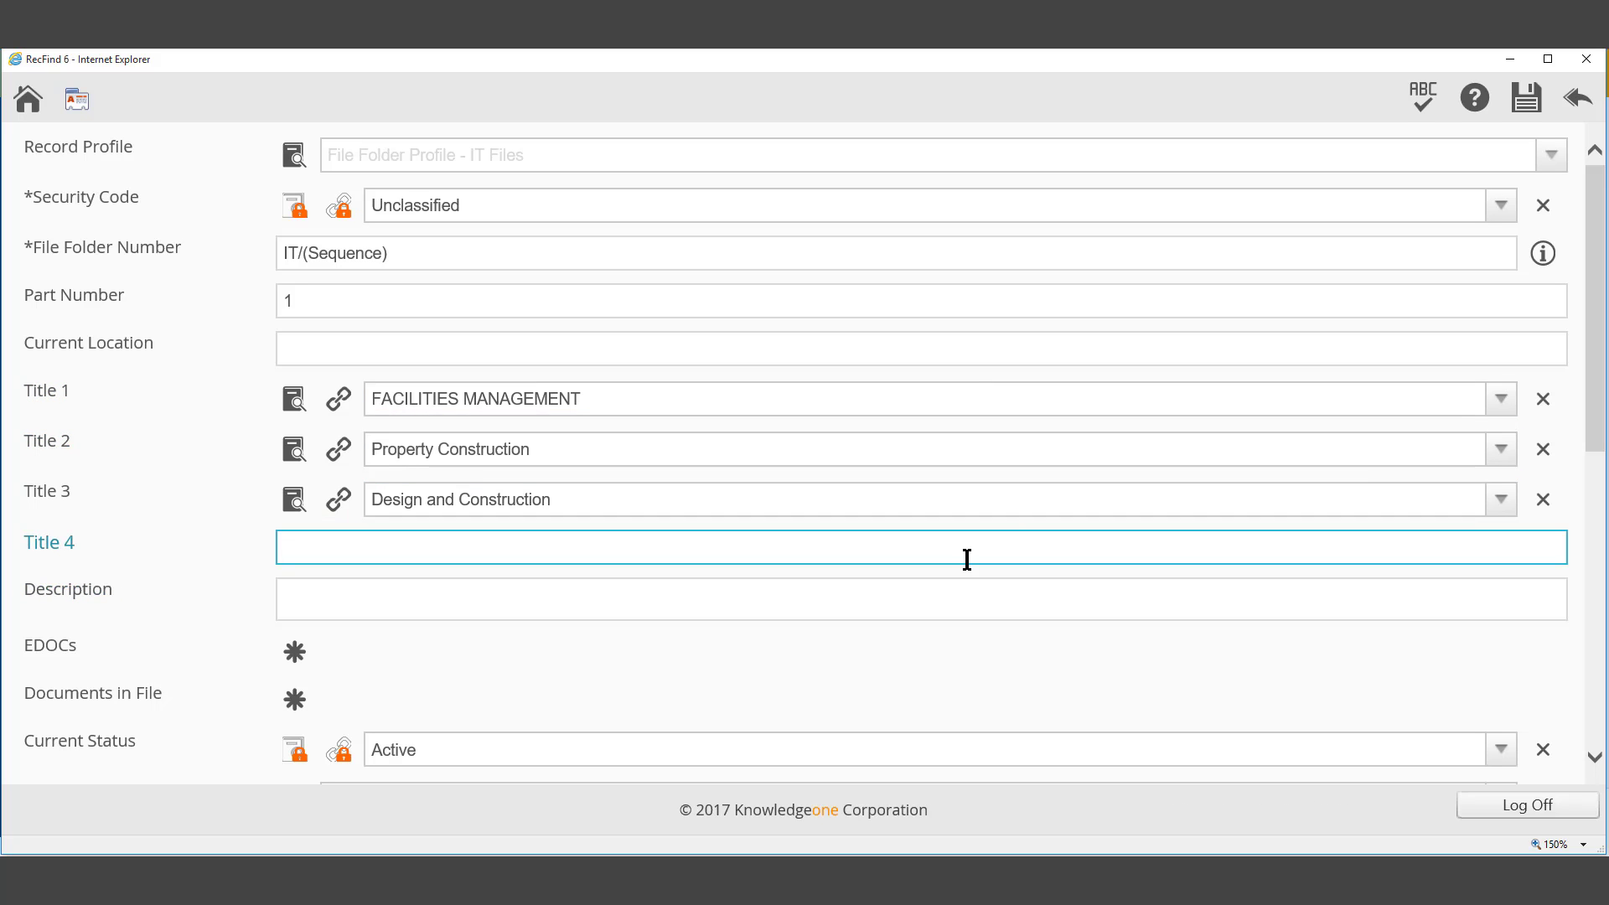
{"action": "type", "text": "Meeting Minutes"}
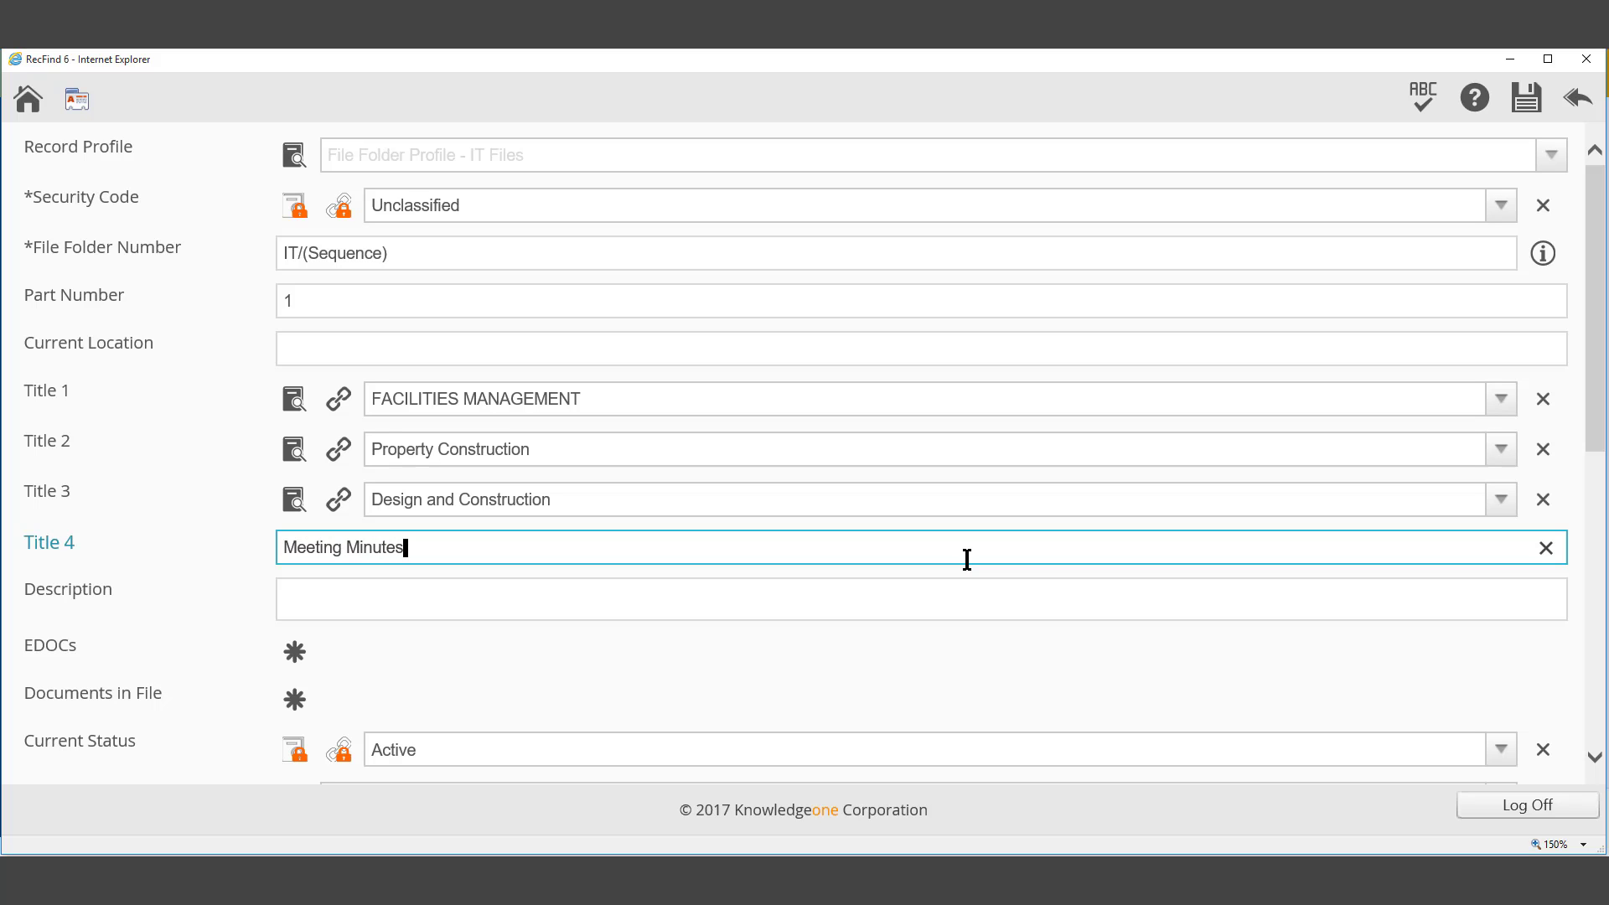
{"action": "left_click", "coordinate": [1522, 113]}
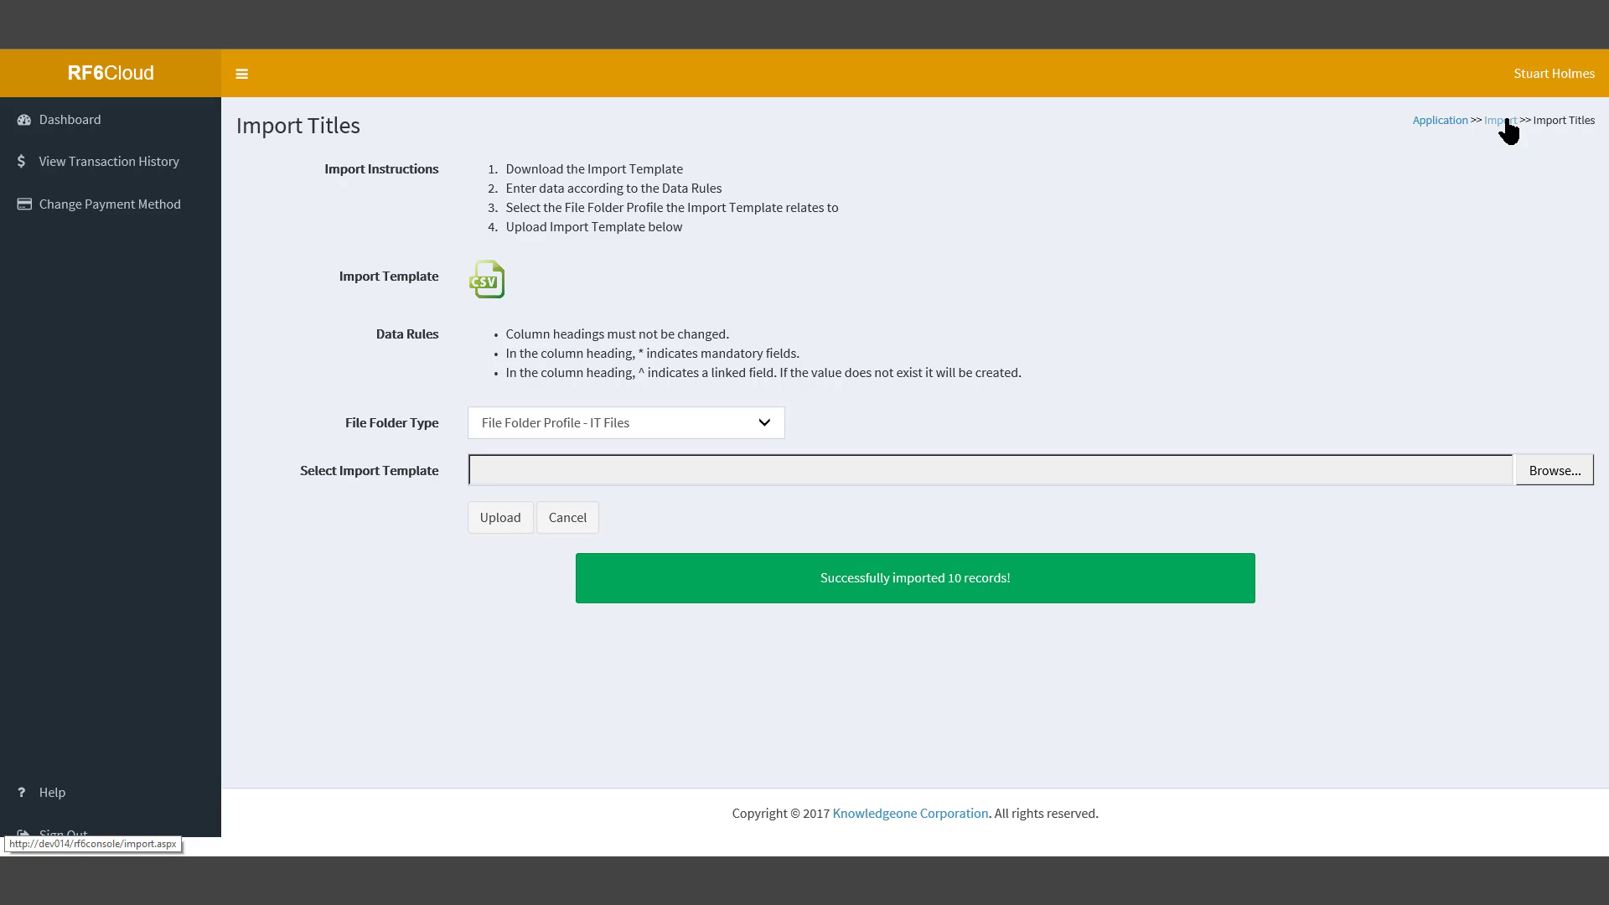
In RF6Cloud, open the configuration of File Folder Profile - Business Services among the MyCompany's EDRMS record profiles
{"action": "left_click", "coordinate": [1504, 122]}
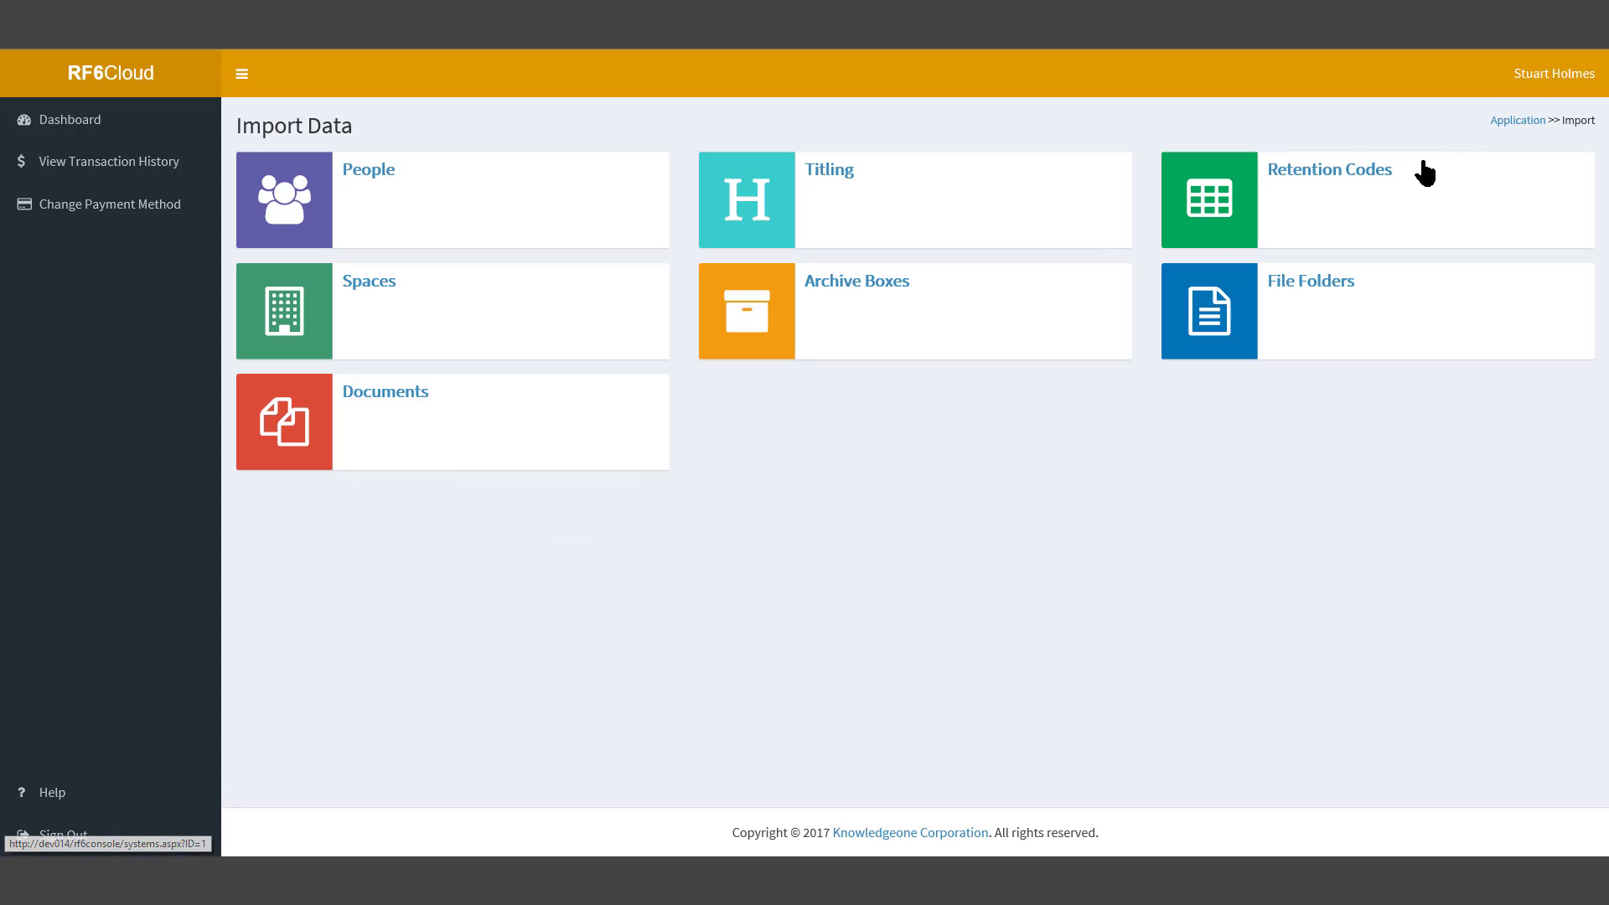
{"action": "left_click", "coordinate": [58, 125]}
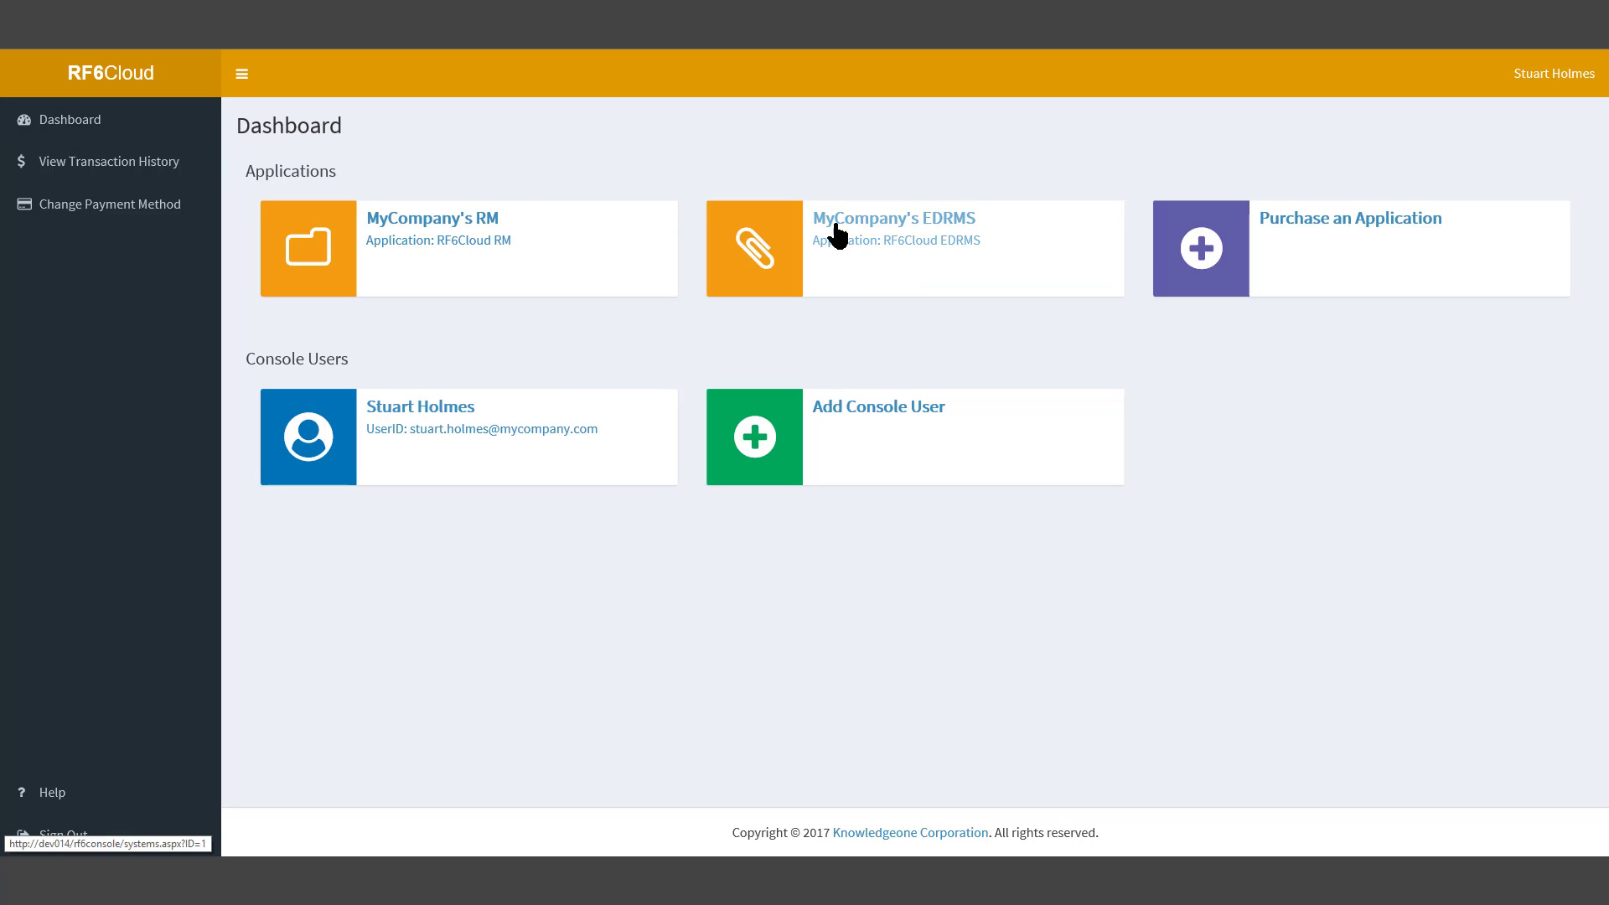
{"action": "left_click", "coordinate": [851, 237]}
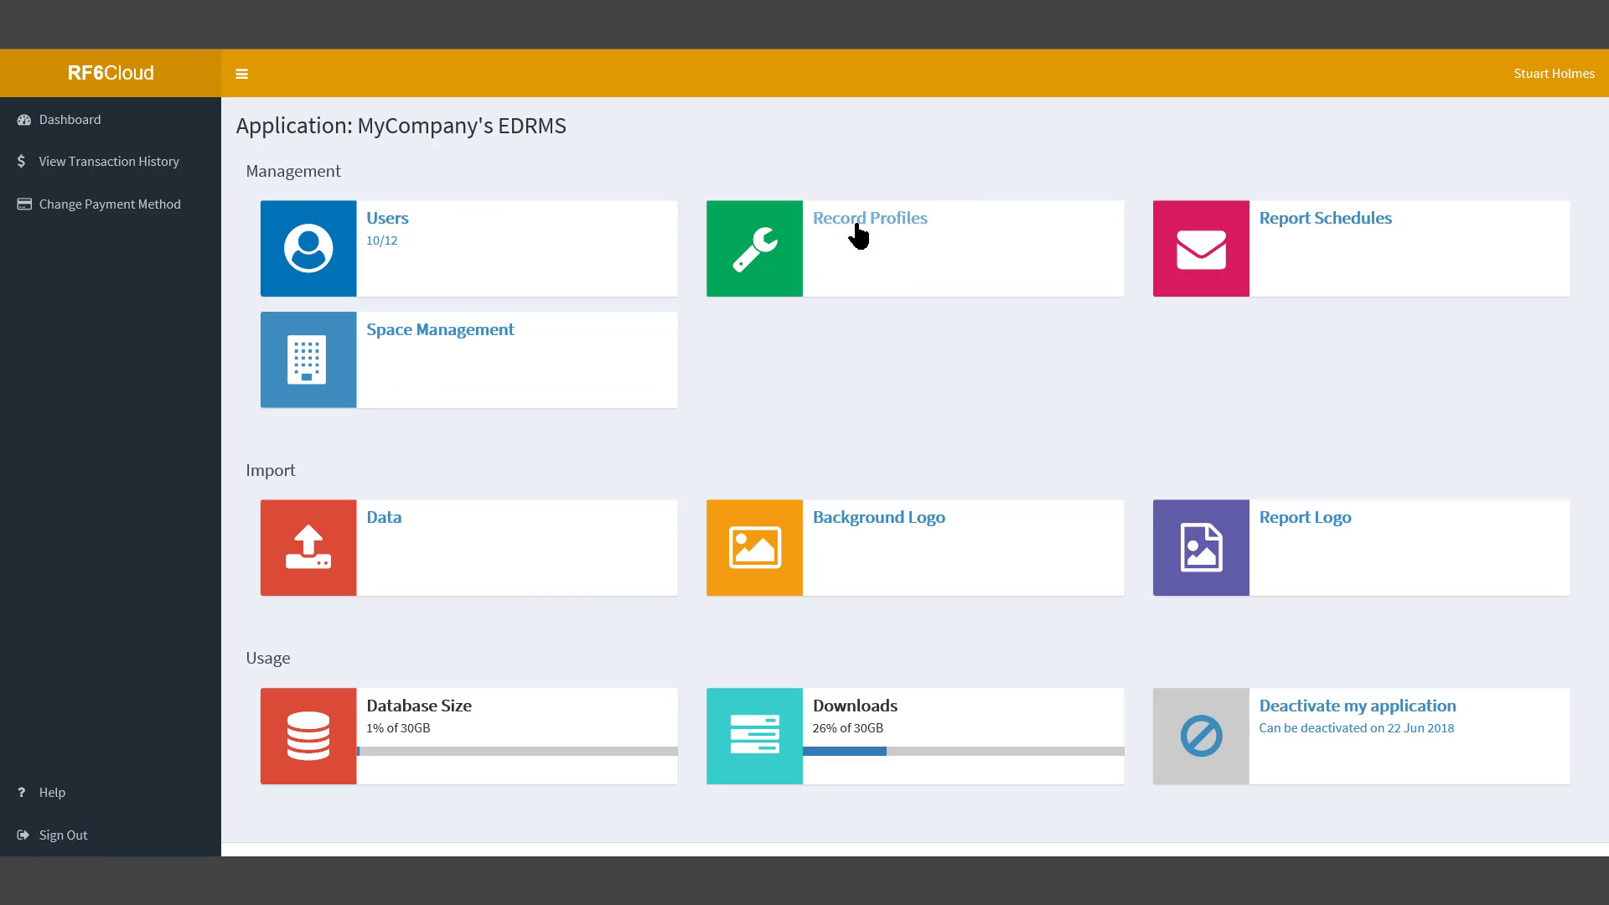
{"action": "left_click", "coordinate": [859, 236]}
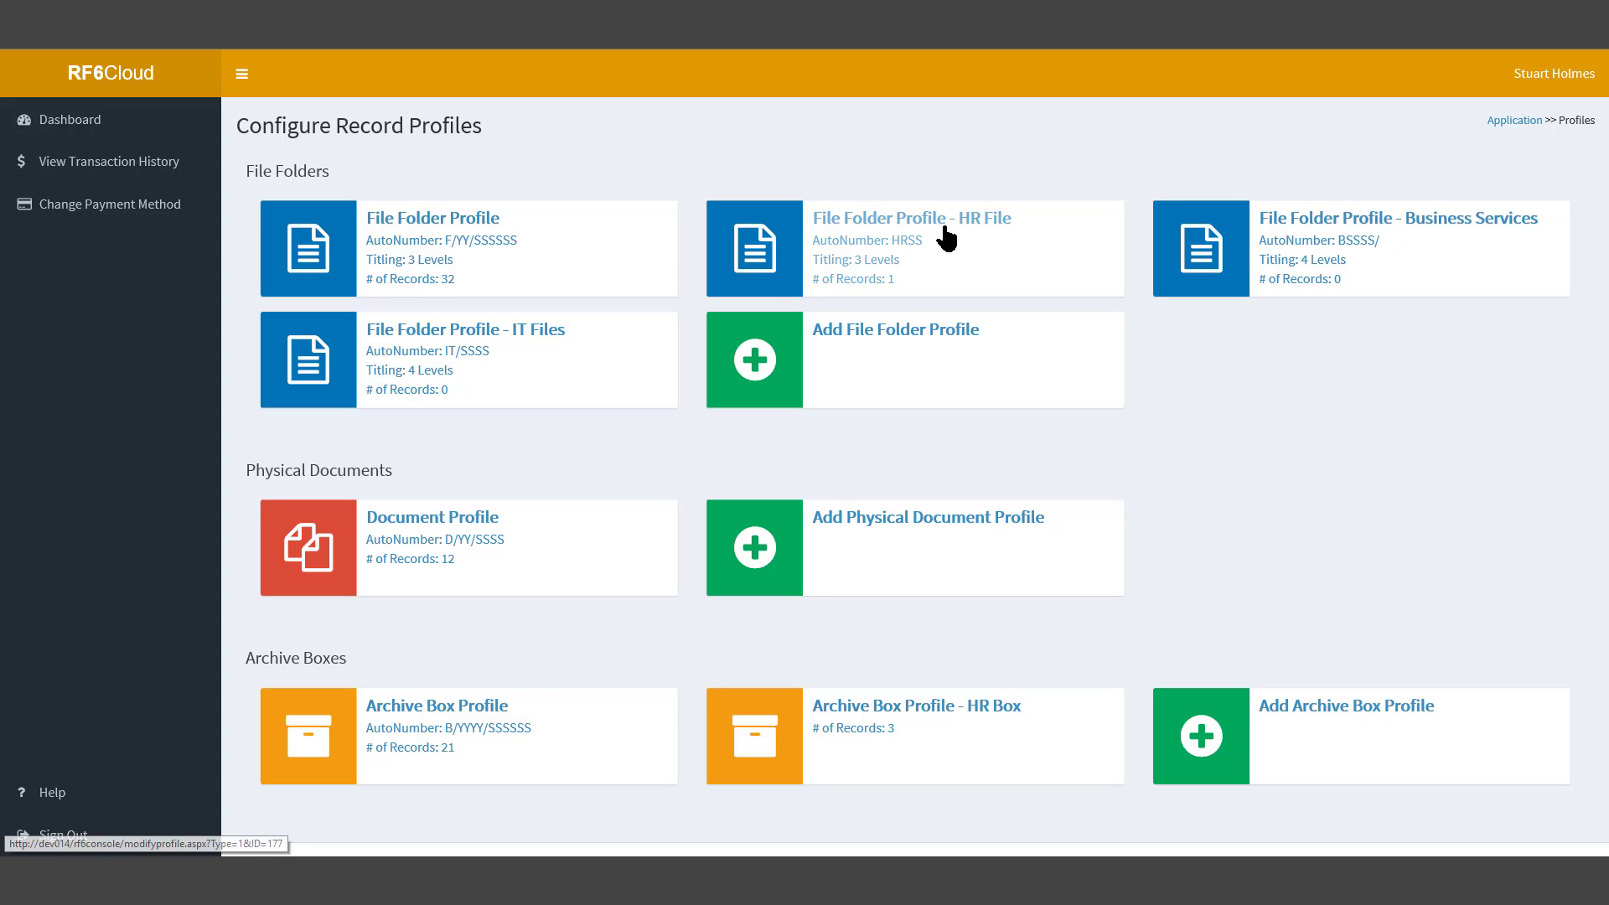
{"action": "left_click", "coordinate": [1343, 239]}
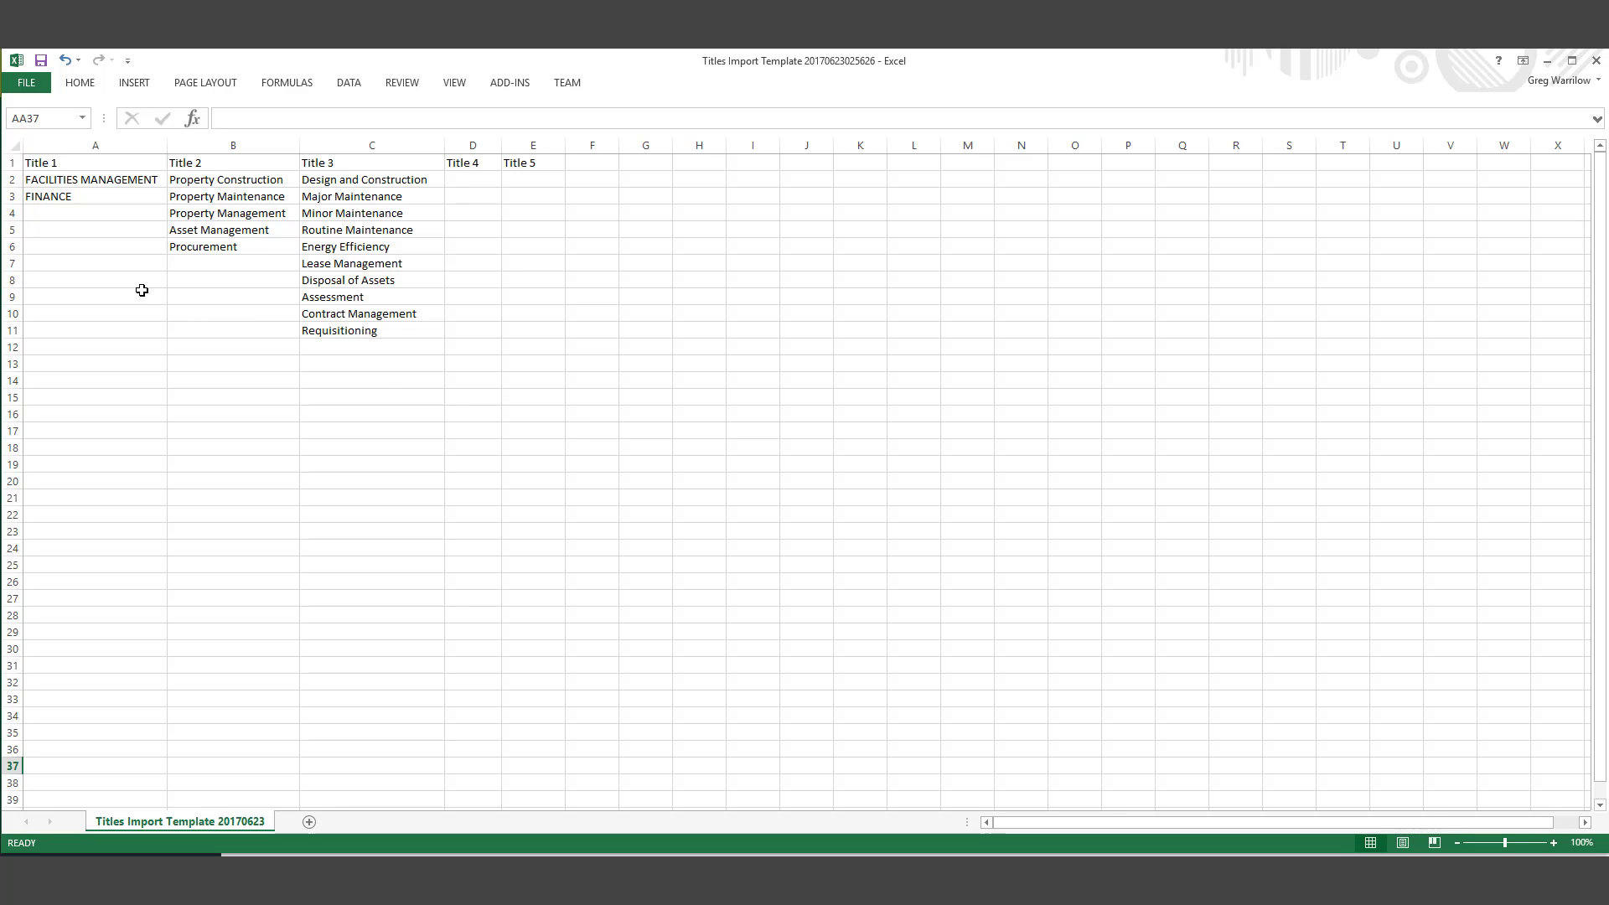
{"action": "left_click_drag", "start_coordinate": [73, 182], "coordinate": [71, 196]}
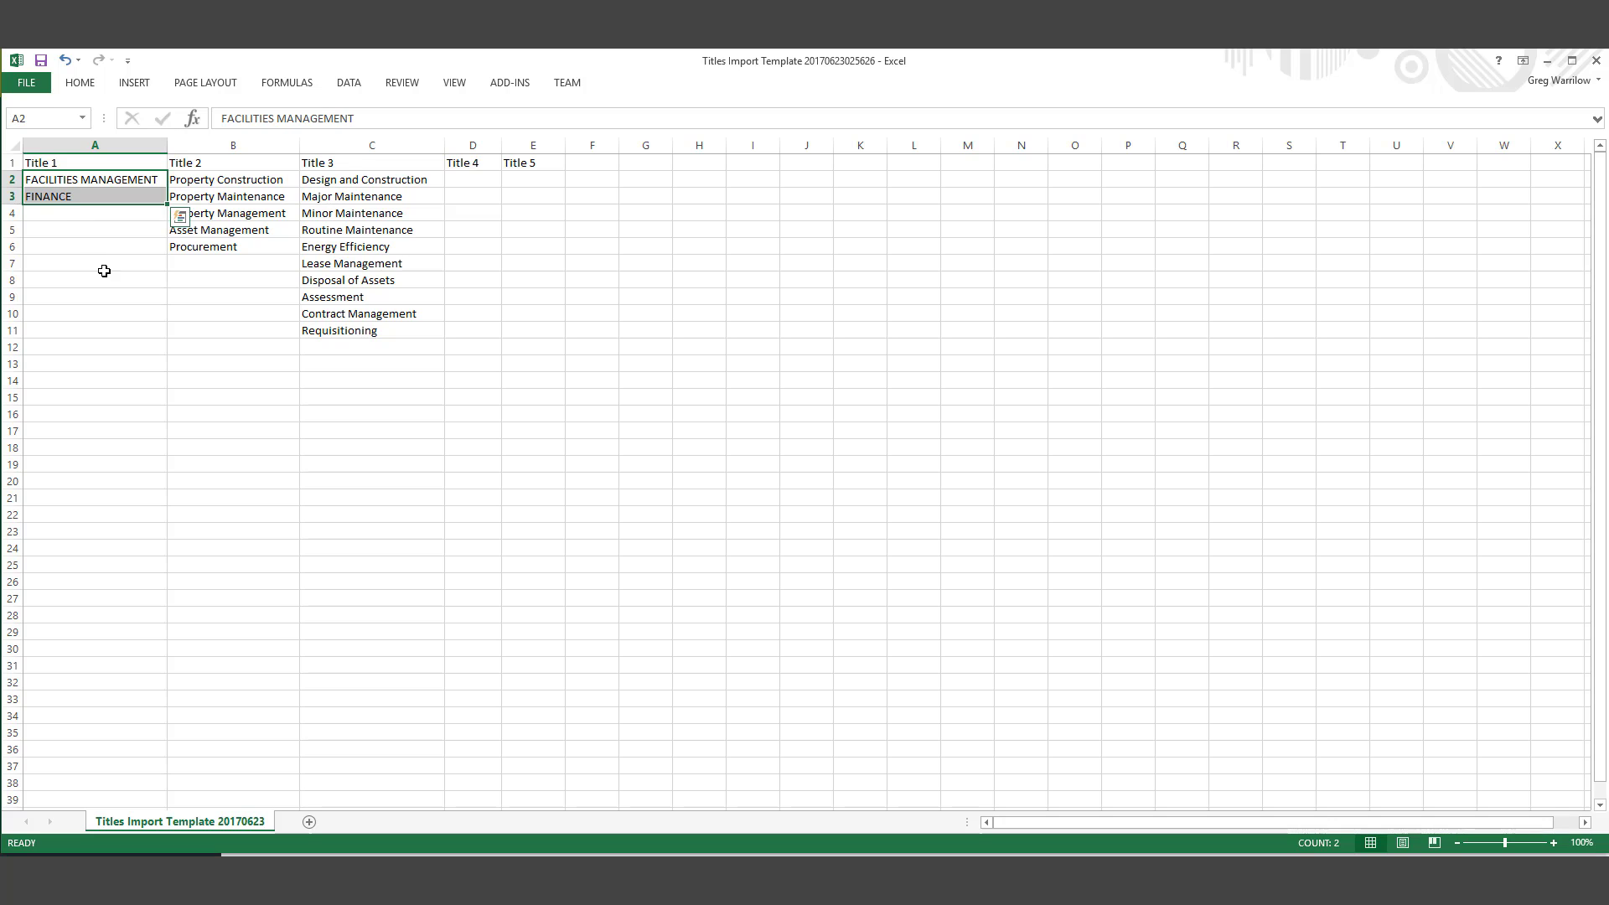
{"action": "left_click_drag", "start_coordinate": [237, 179], "coordinate": [248, 246]}
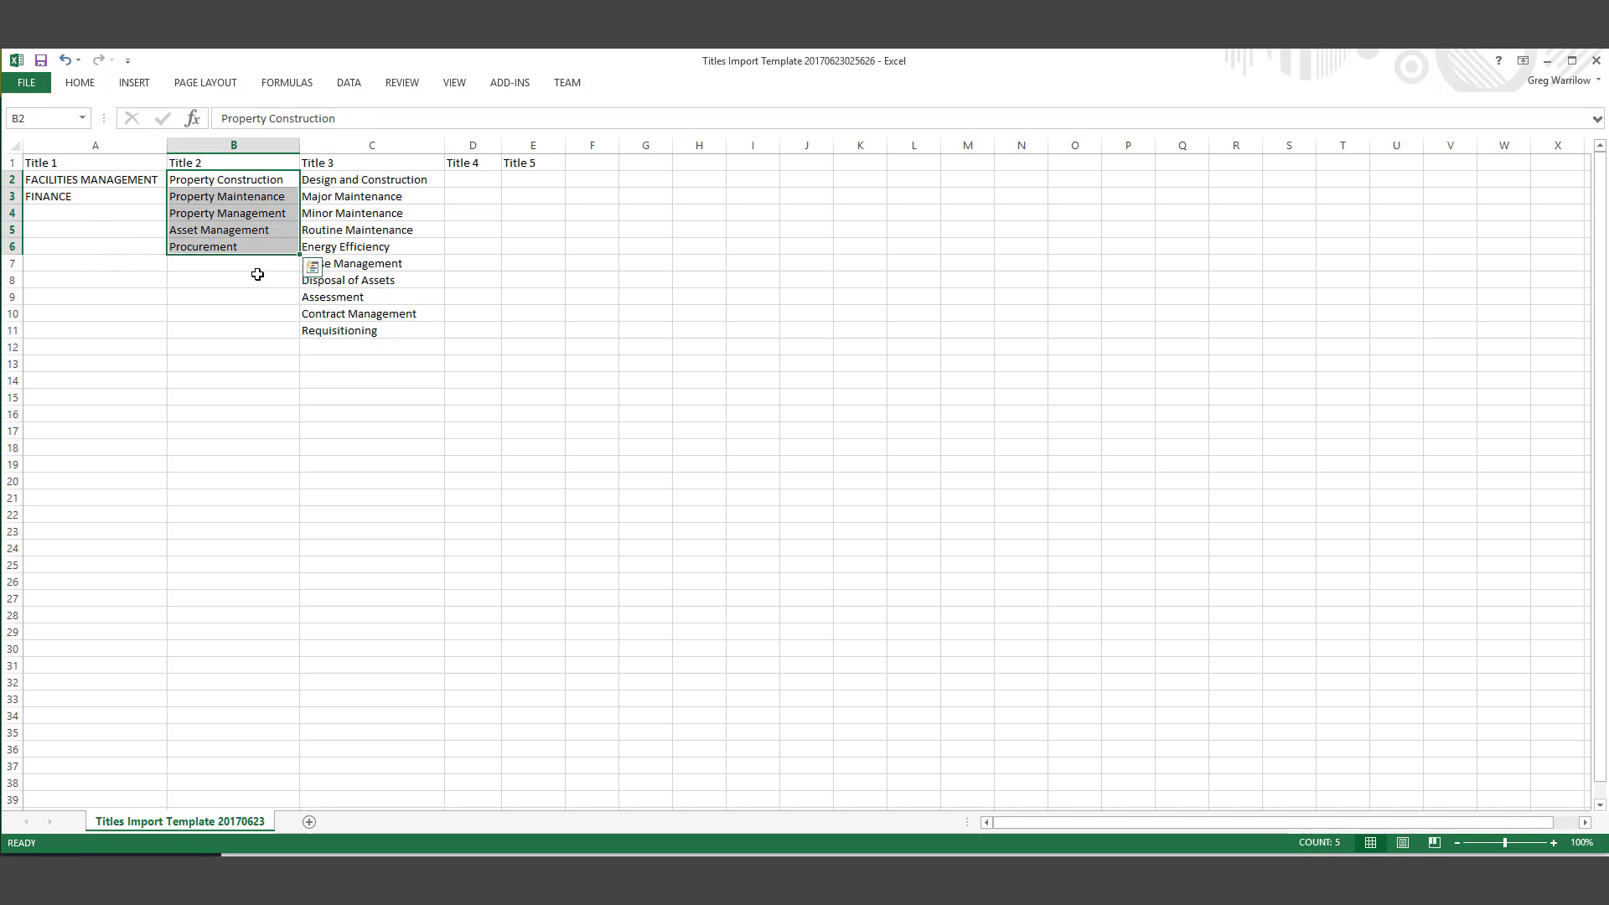
{"action": "left_click_drag", "start_coordinate": [385, 179], "coordinate": [380, 332]}
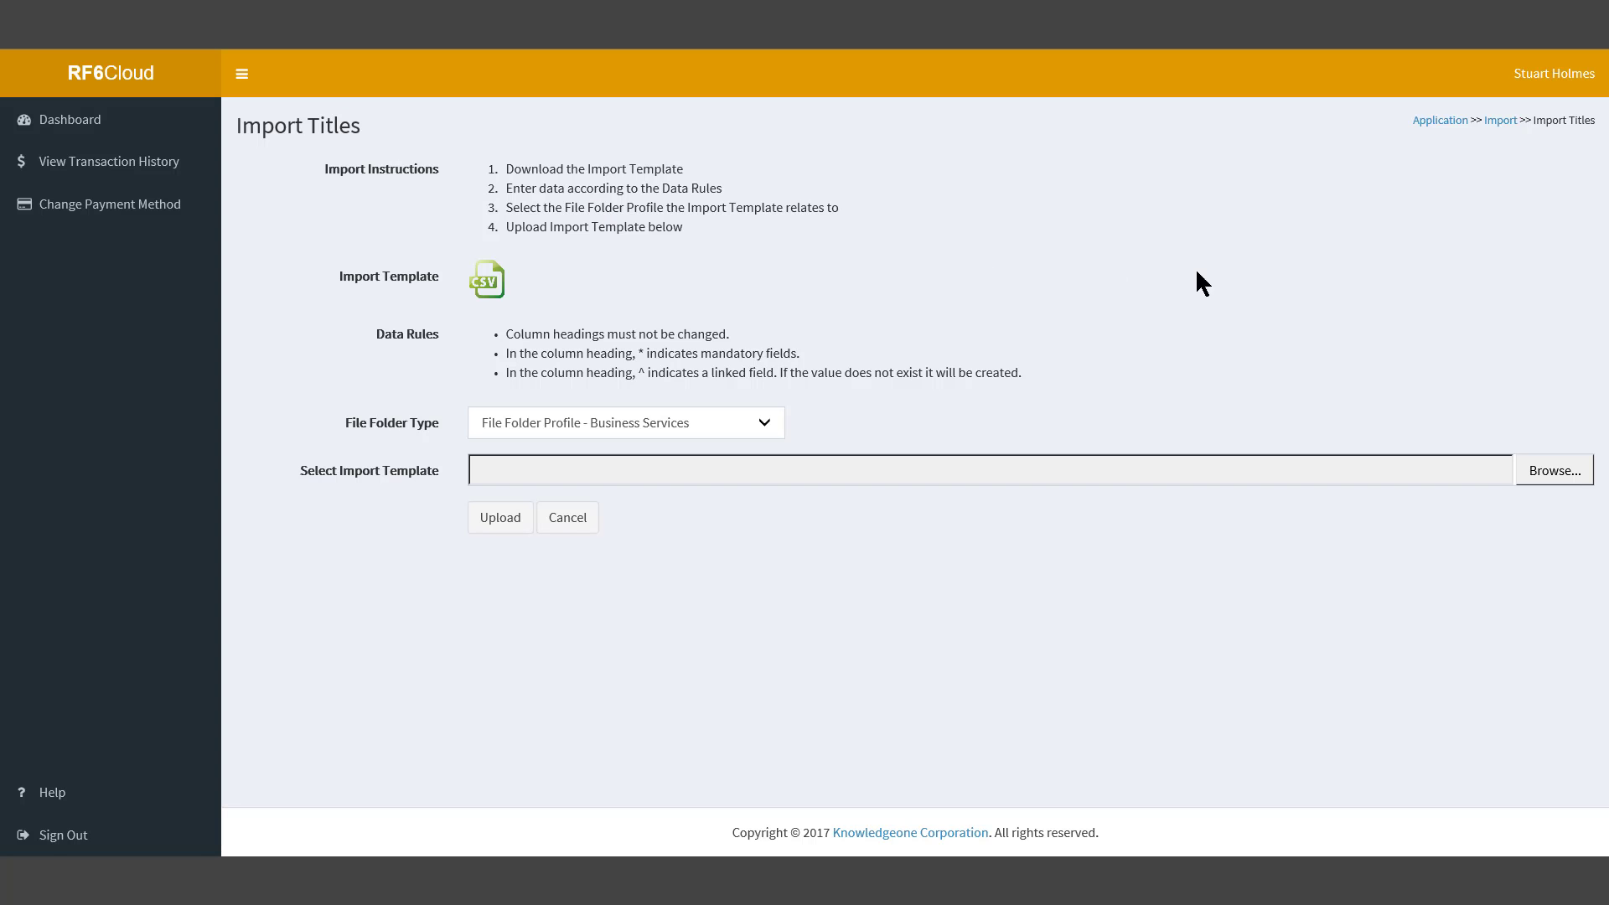
Upload Titles Import Template 20170623025626.csv from Downloads to import the titles for File Folder Profile - Business Services
{"action": "left_click", "coordinate": [1559, 466]}
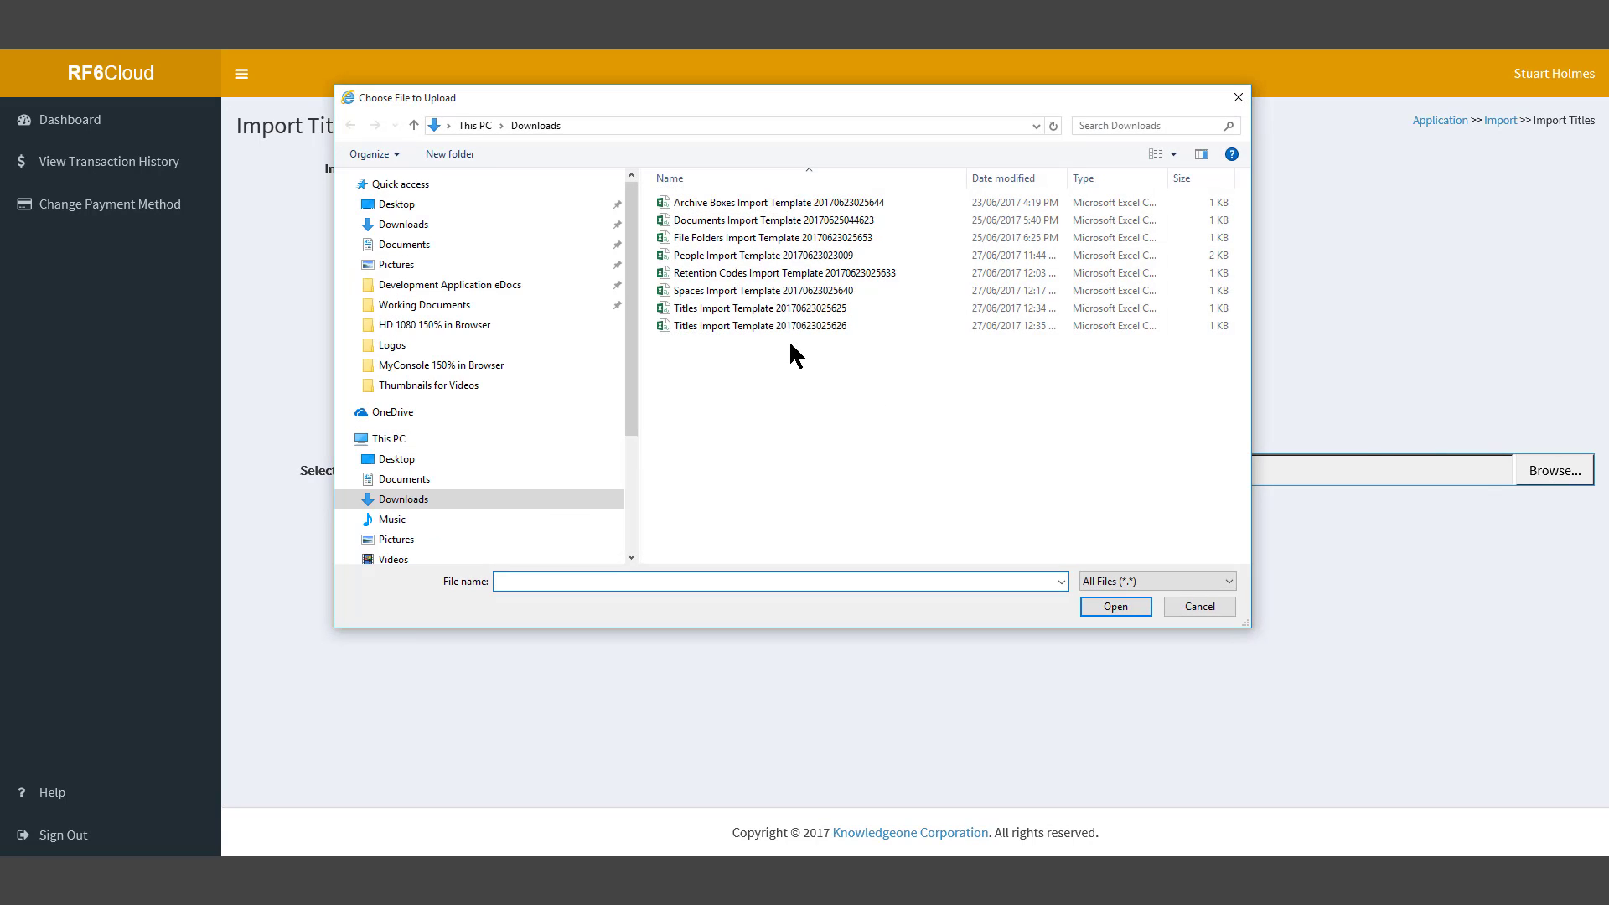
{"action": "double_click", "coordinate": [761, 325]}
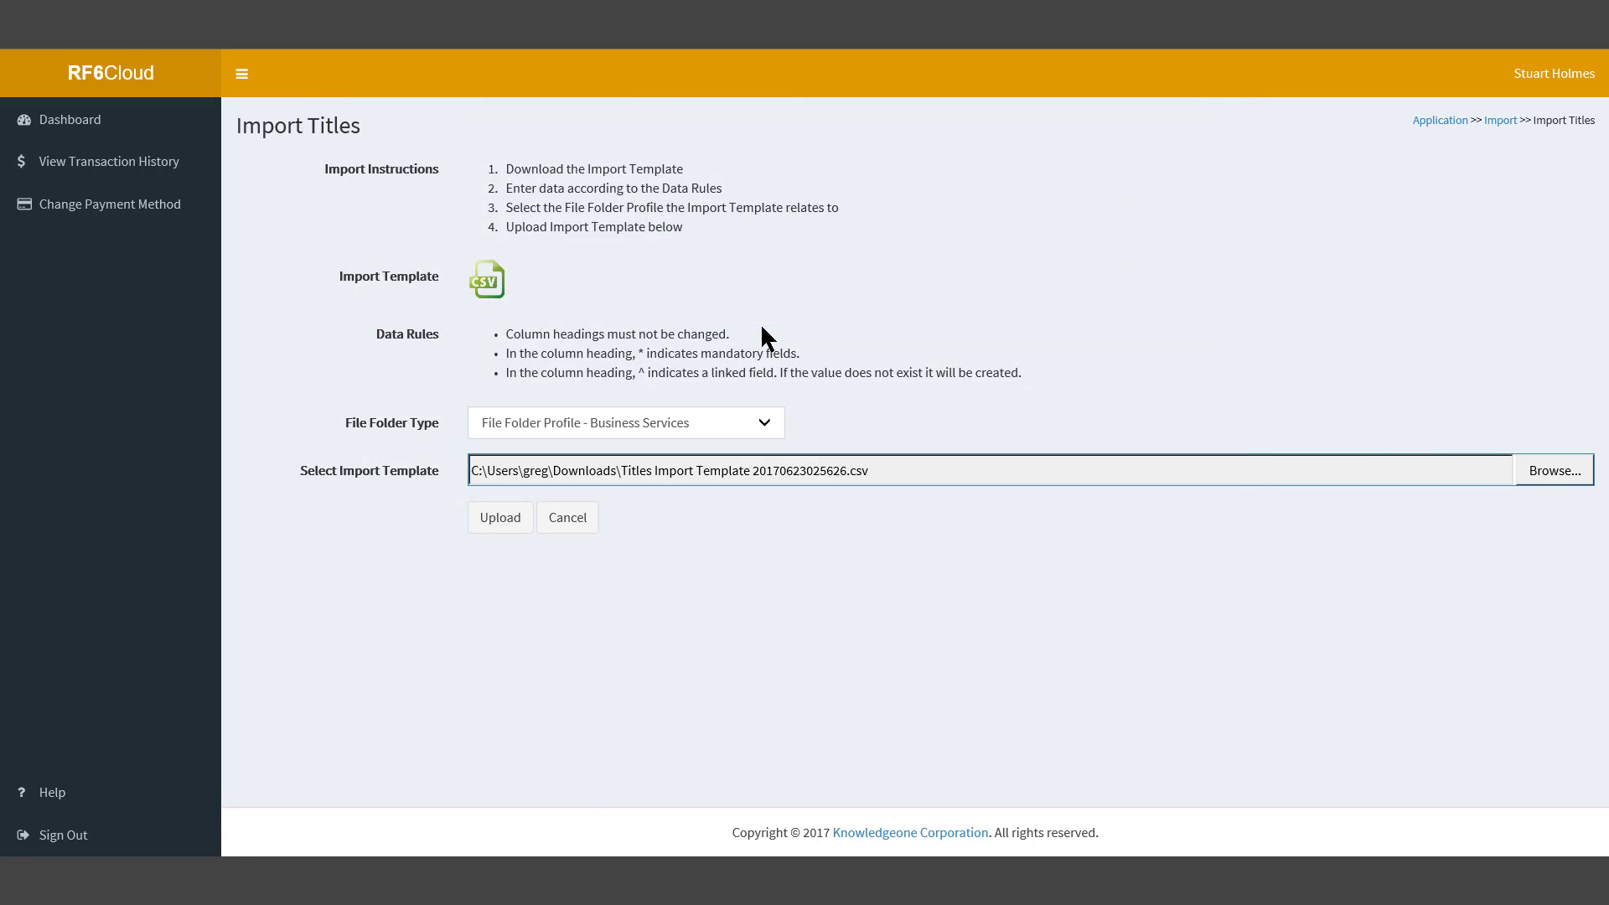
{"action": "left_click", "coordinate": [501, 521]}
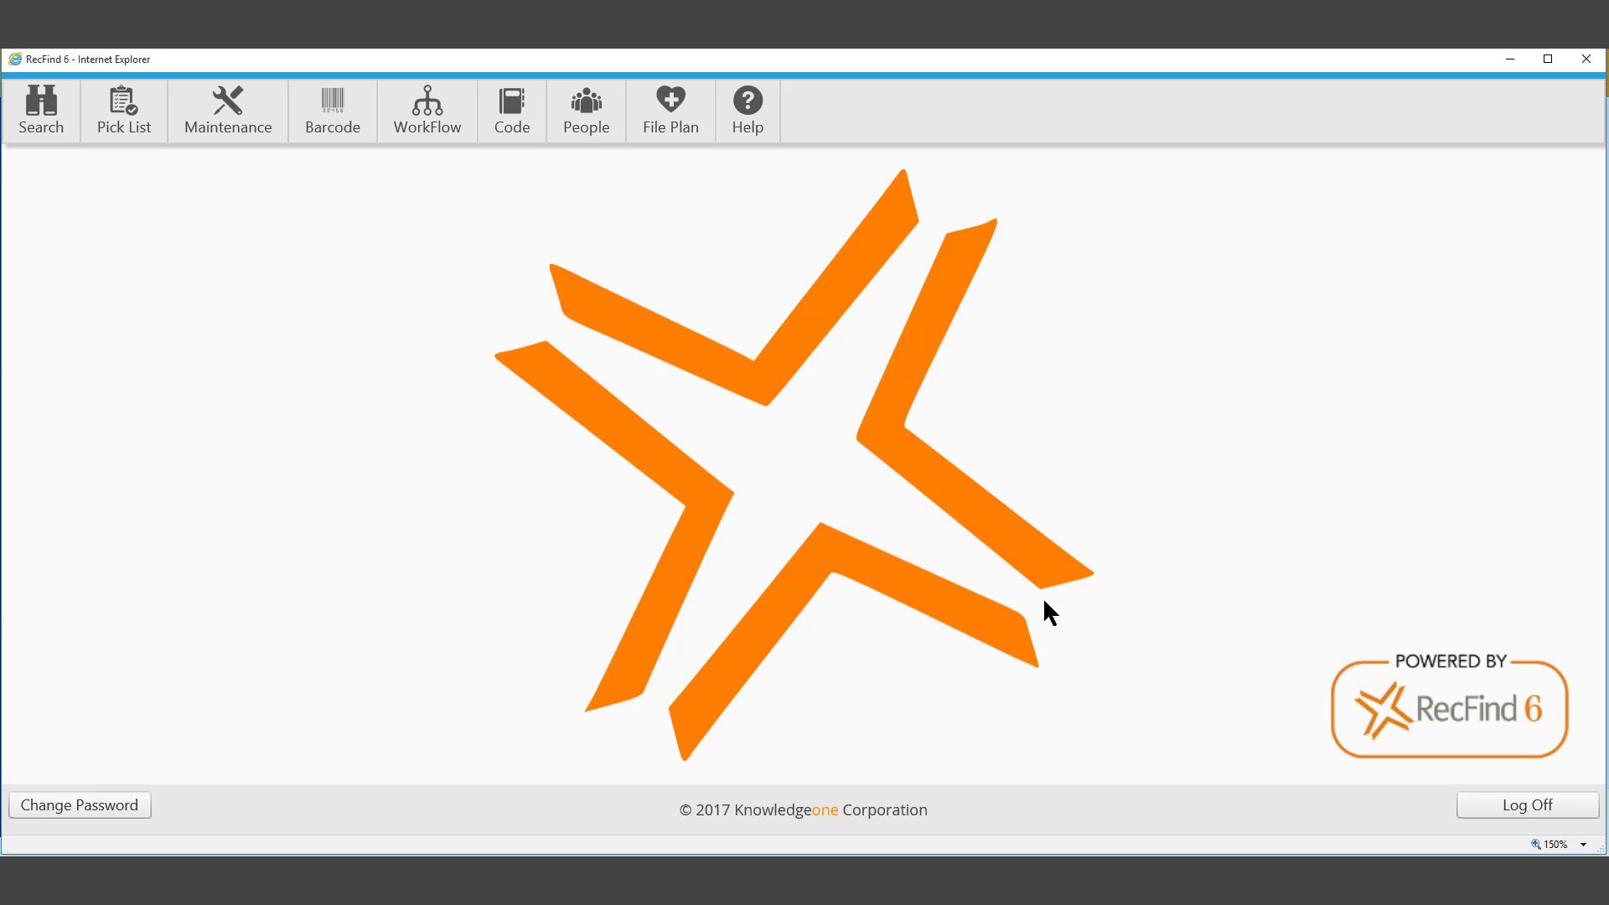
In RecFind 6, start a new File Folder Profile - Business Services record and review its title fields
{"action": "left_click", "coordinate": [252, 108]}
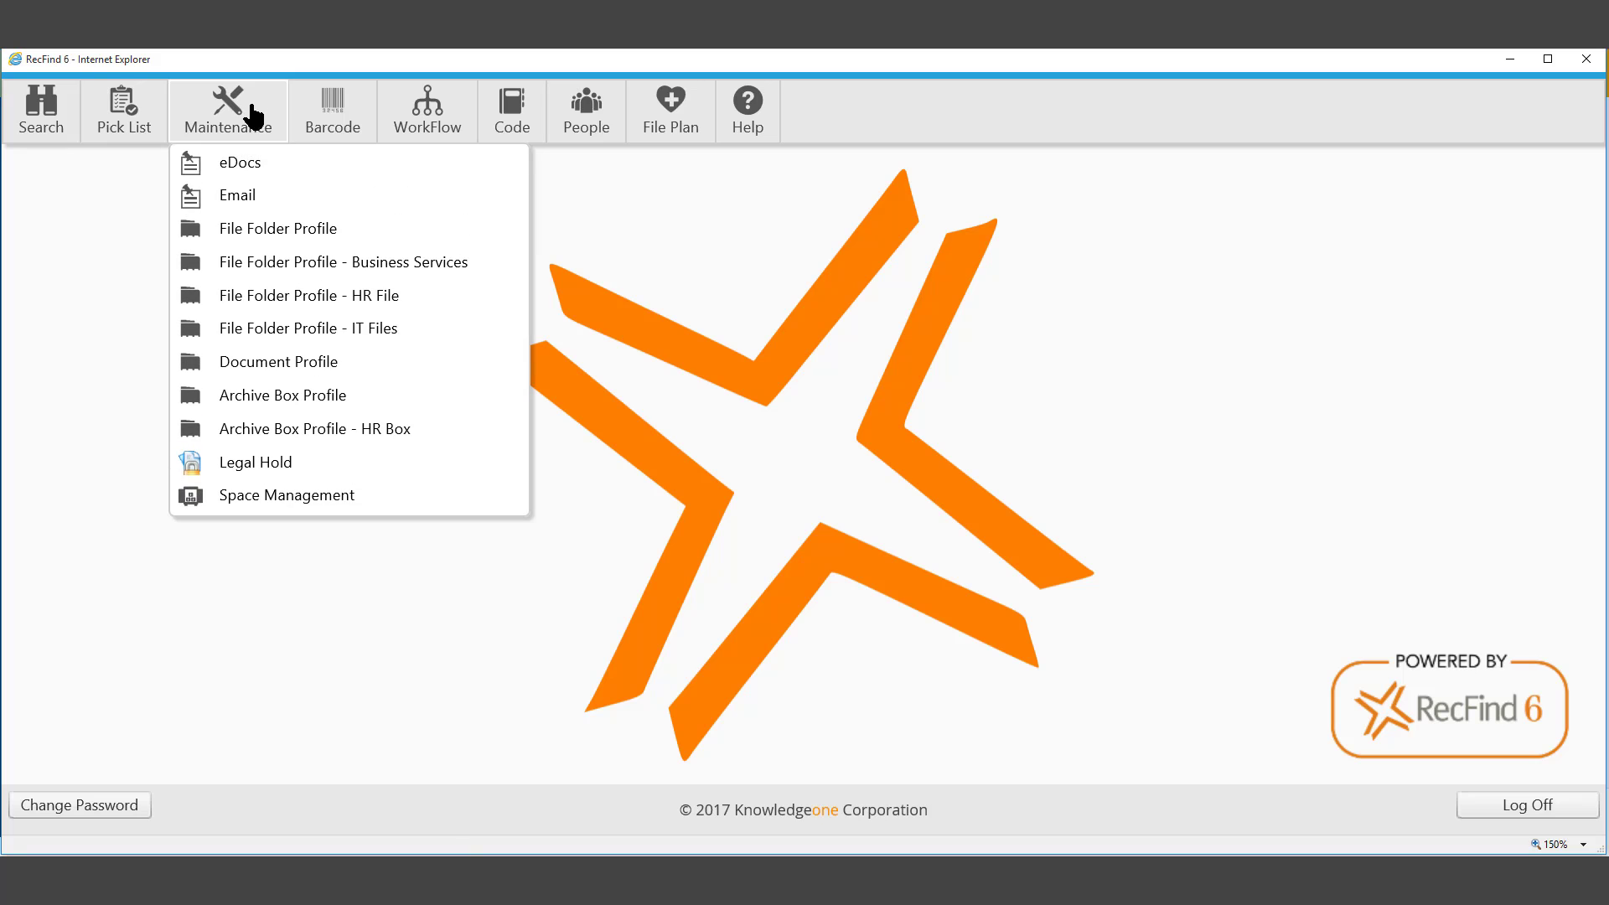
{"action": "left_click", "coordinate": [480, 268]}
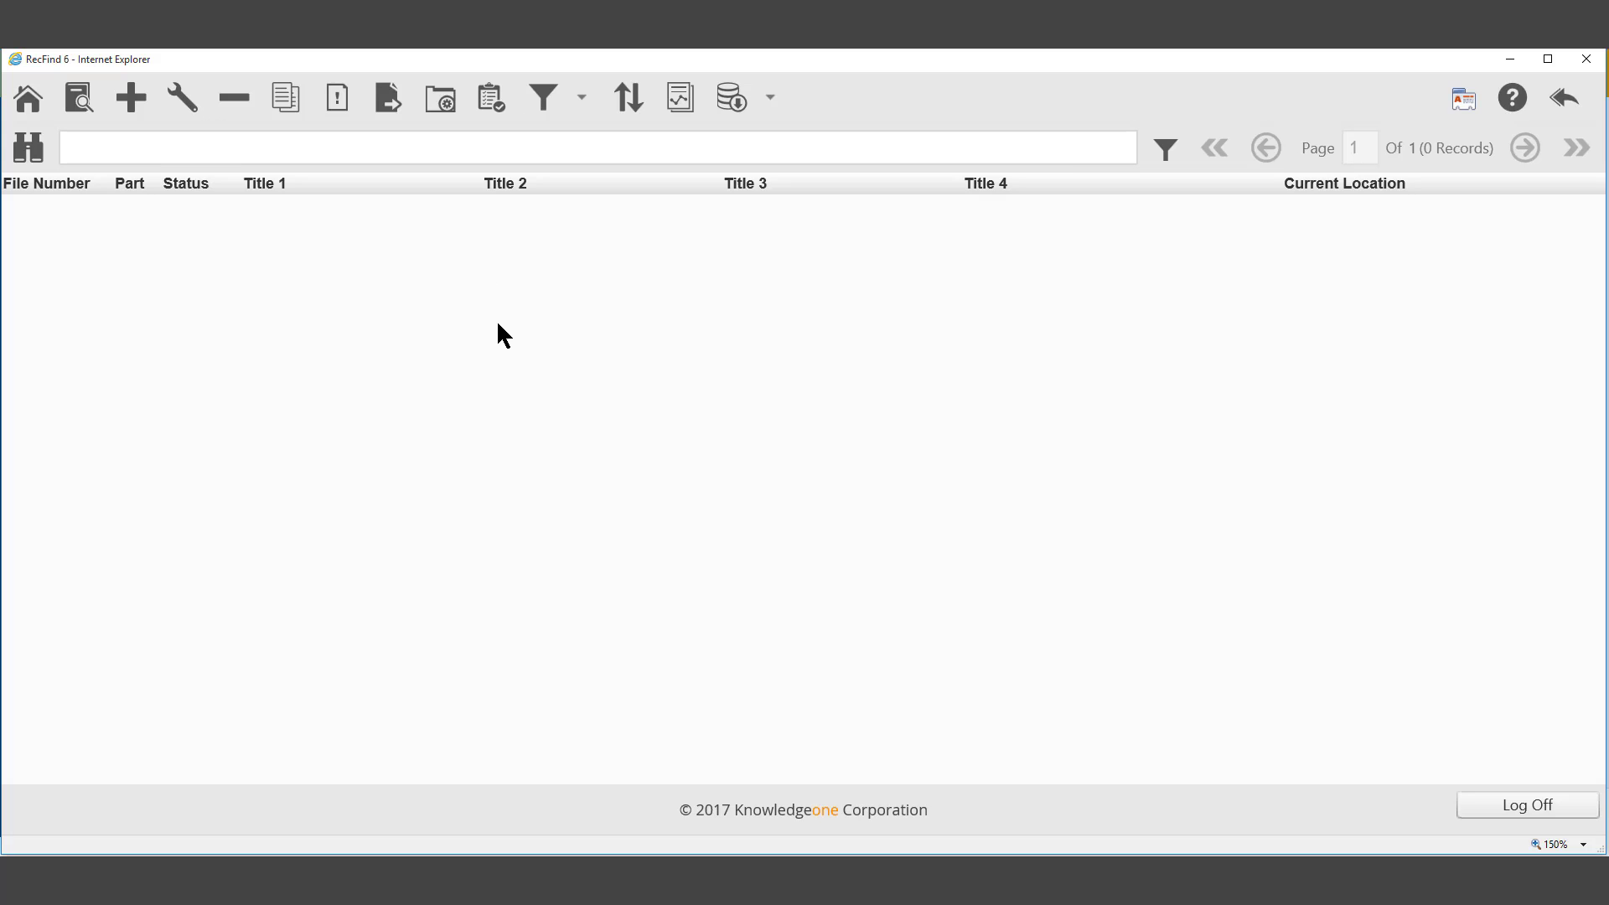
{"action": "left_click", "coordinate": [129, 98]}
{"action": "scroll", "coordinate": [103, 365], "scroll_direction": "down", "scroll_amount": 2}
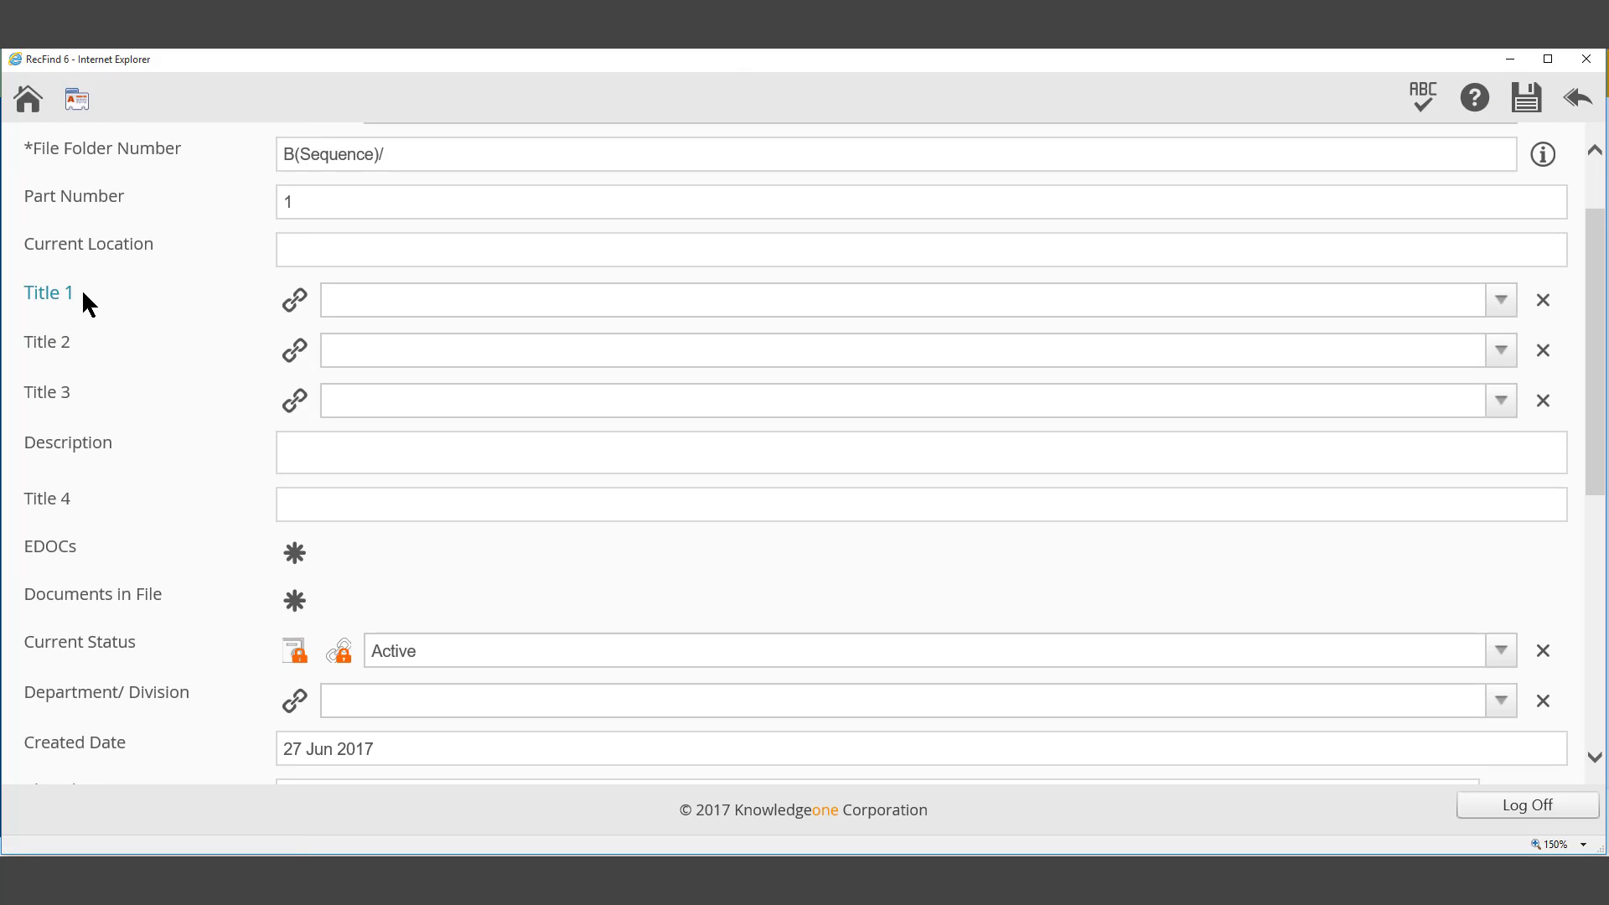
{"action": "scroll", "coordinate": [83, 294], "scroll_direction": "up", "scroll_amount": 2}
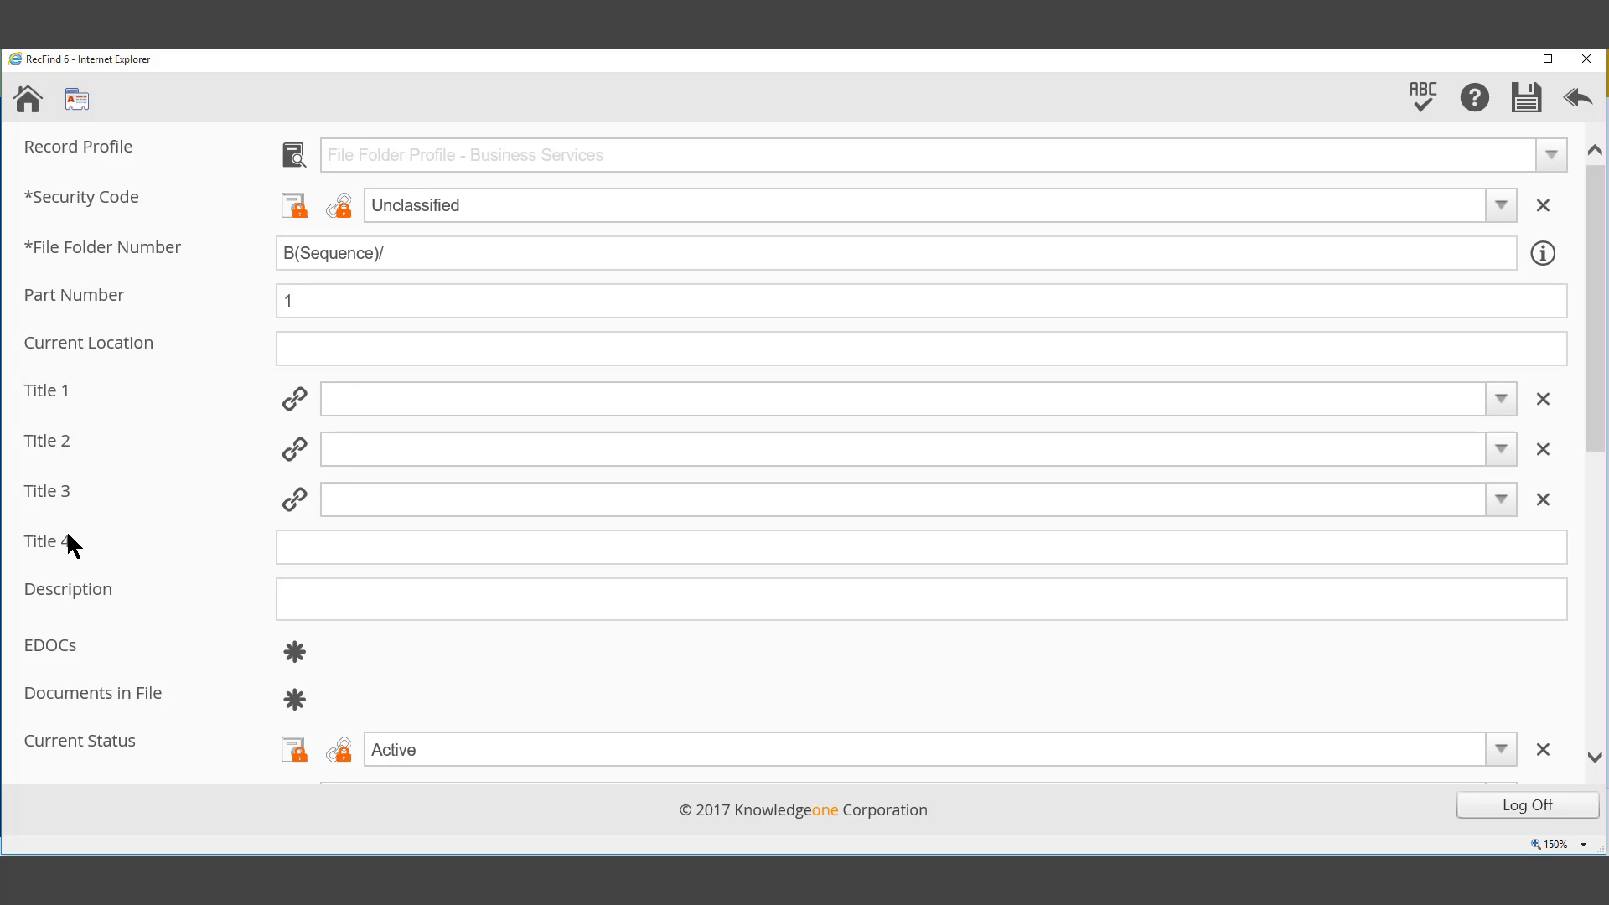
{"action": "left_click", "coordinate": [355, 539]}
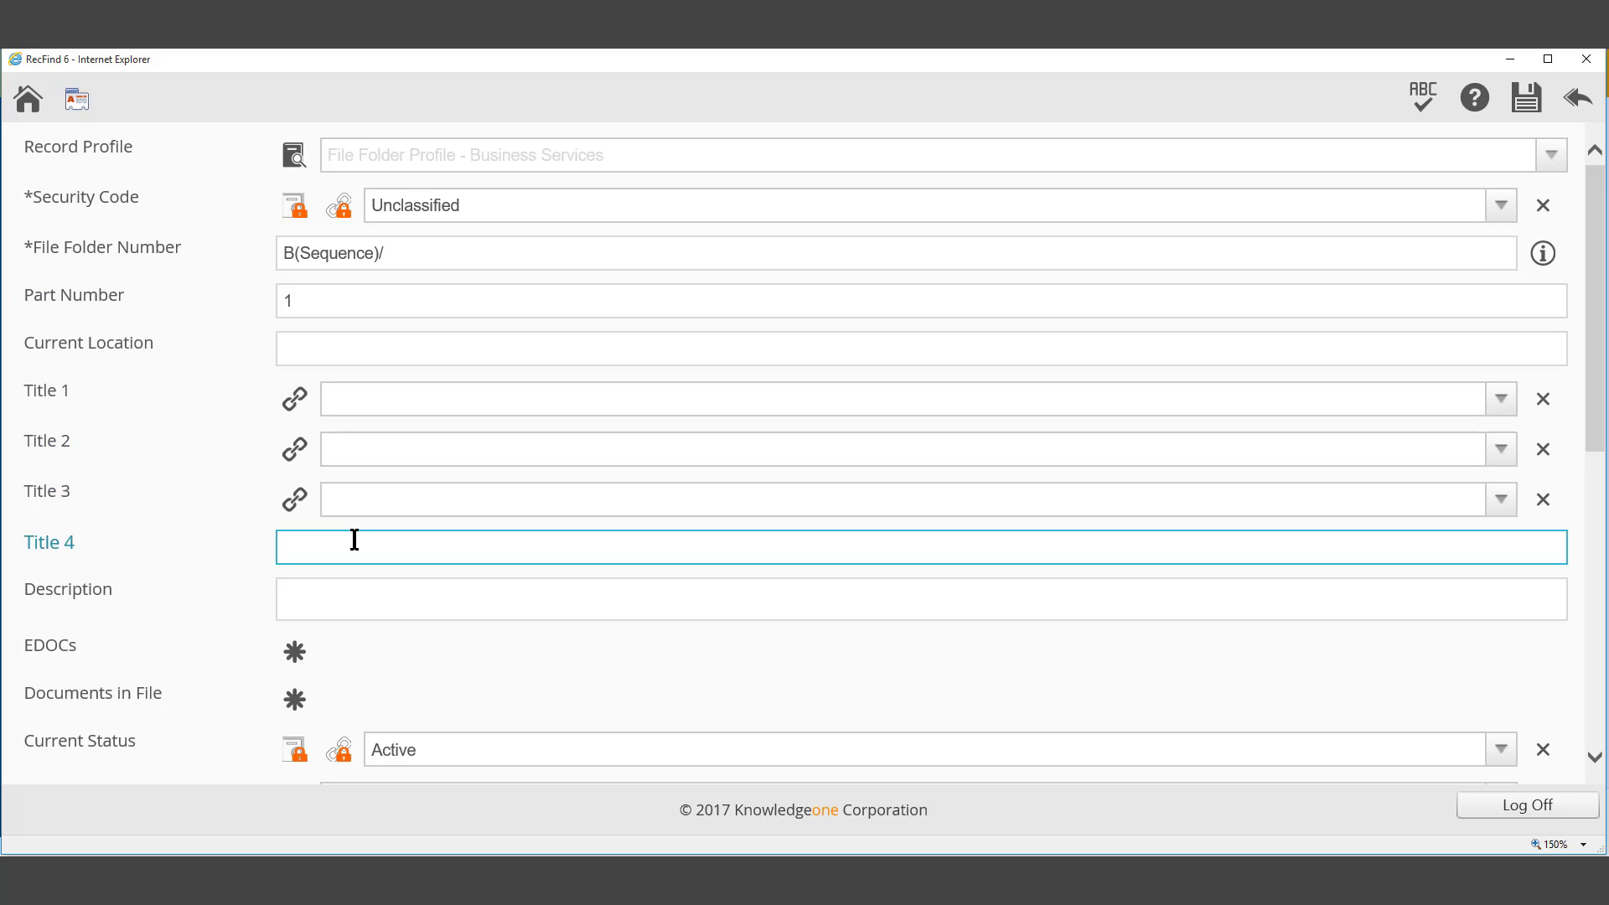
Set Title 1 to FACILITIES MANAGEMENT, Title 2 to Asset Management and Title 3 to Energy Efficiency
{"action": "left_click", "coordinate": [472, 402]}
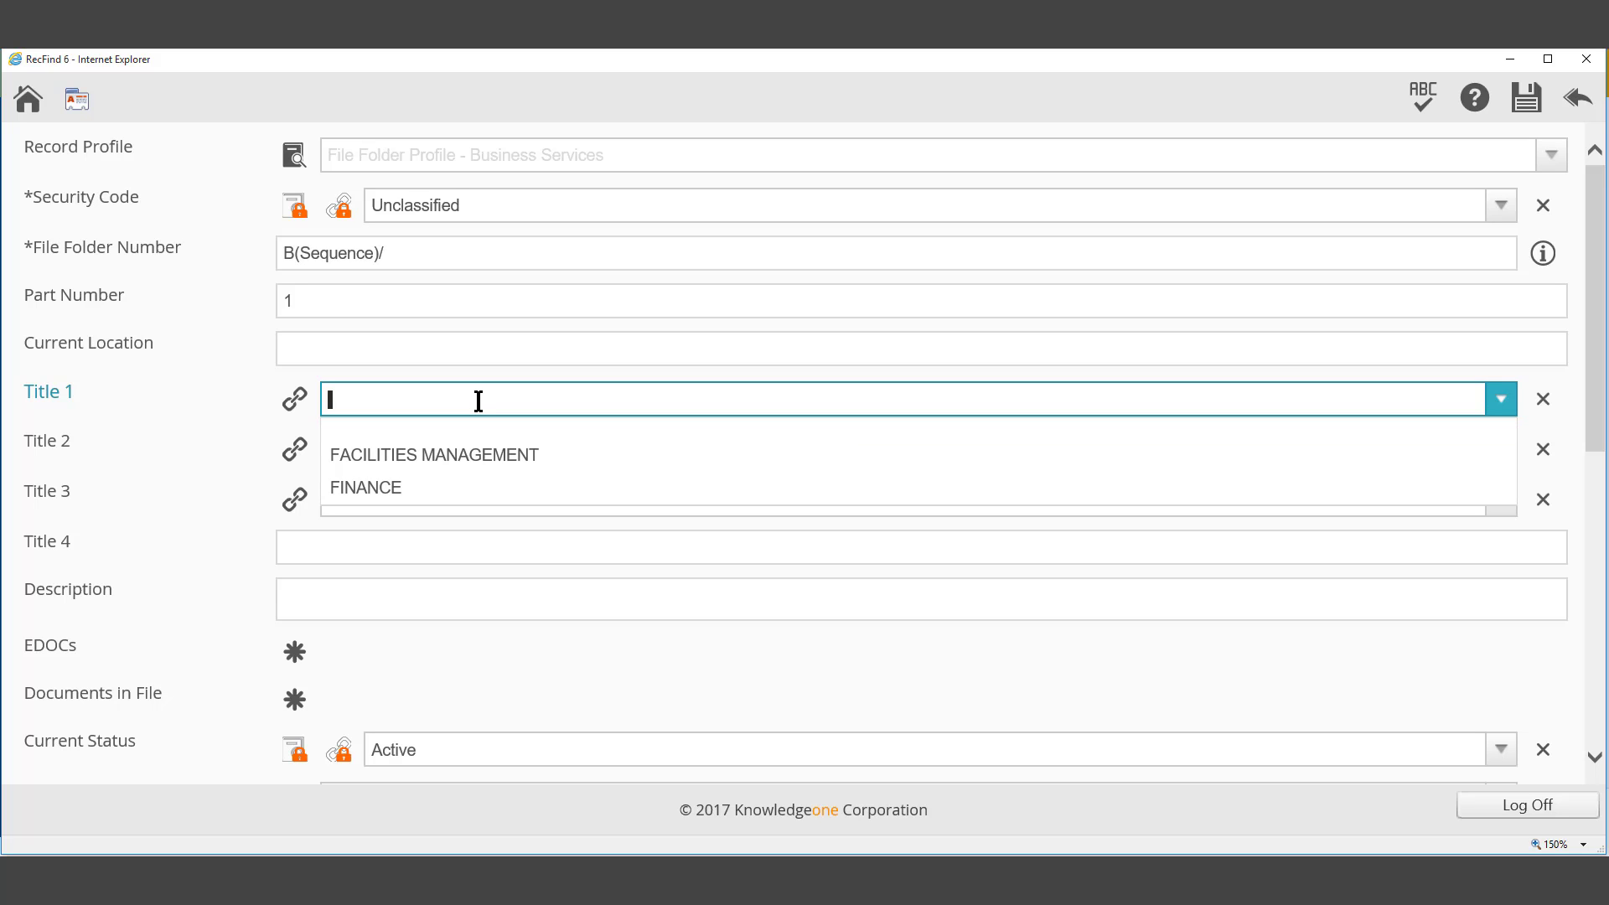
{"action": "left_click", "coordinate": [404, 453]}
{"action": "left_click", "coordinate": [434, 449]}
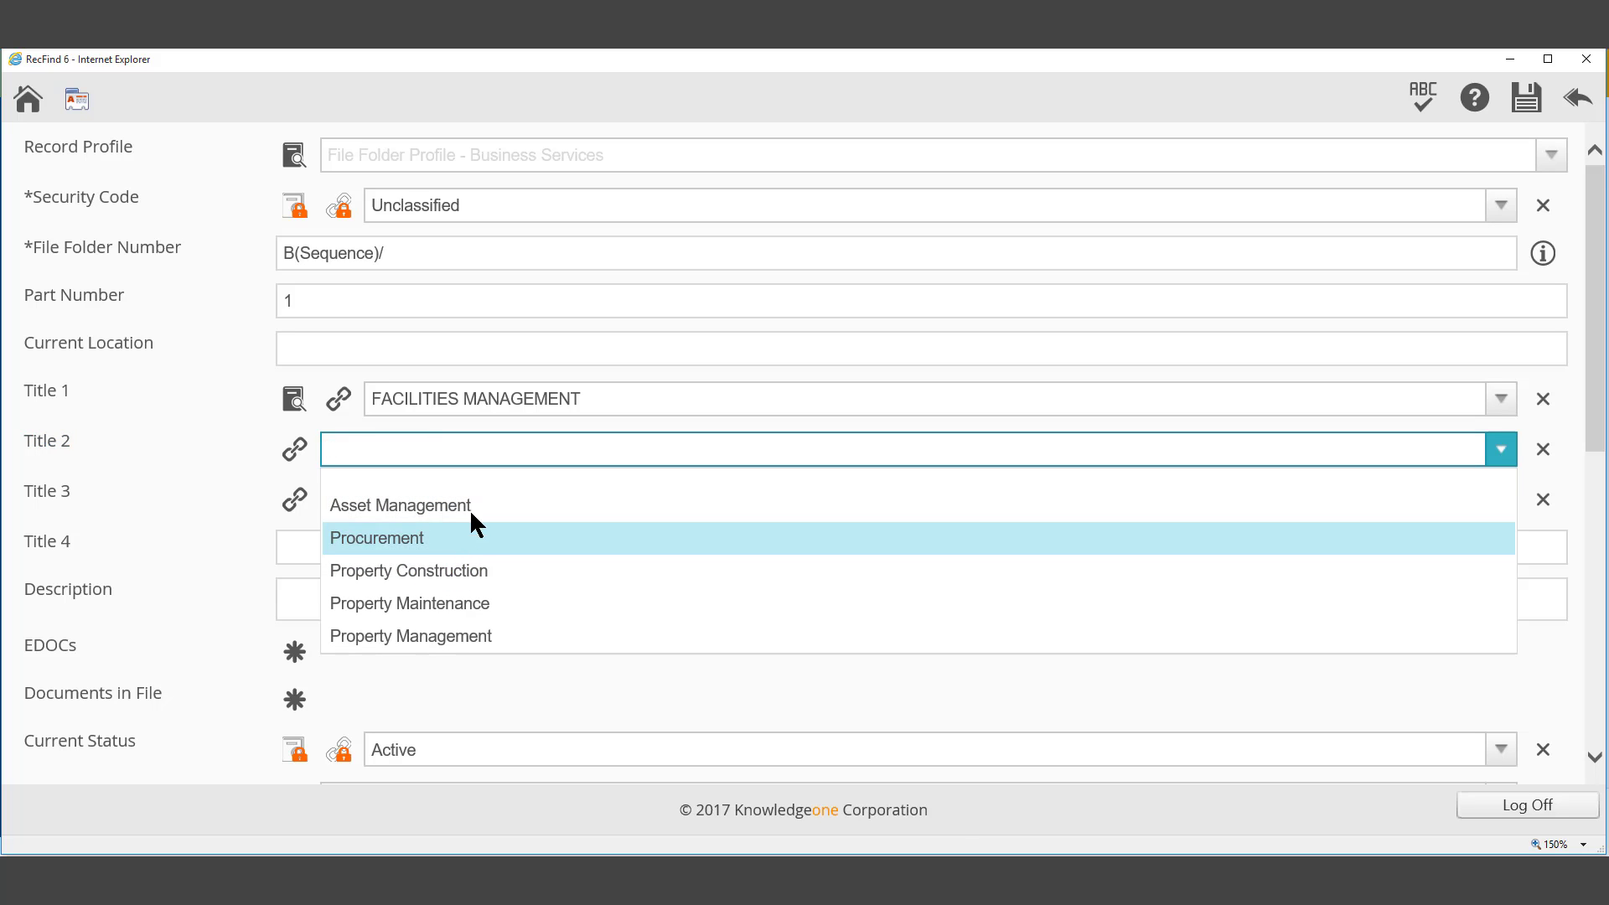
{"action": "left_click", "coordinate": [473, 505]}
{"action": "left_click", "coordinate": [493, 498]}
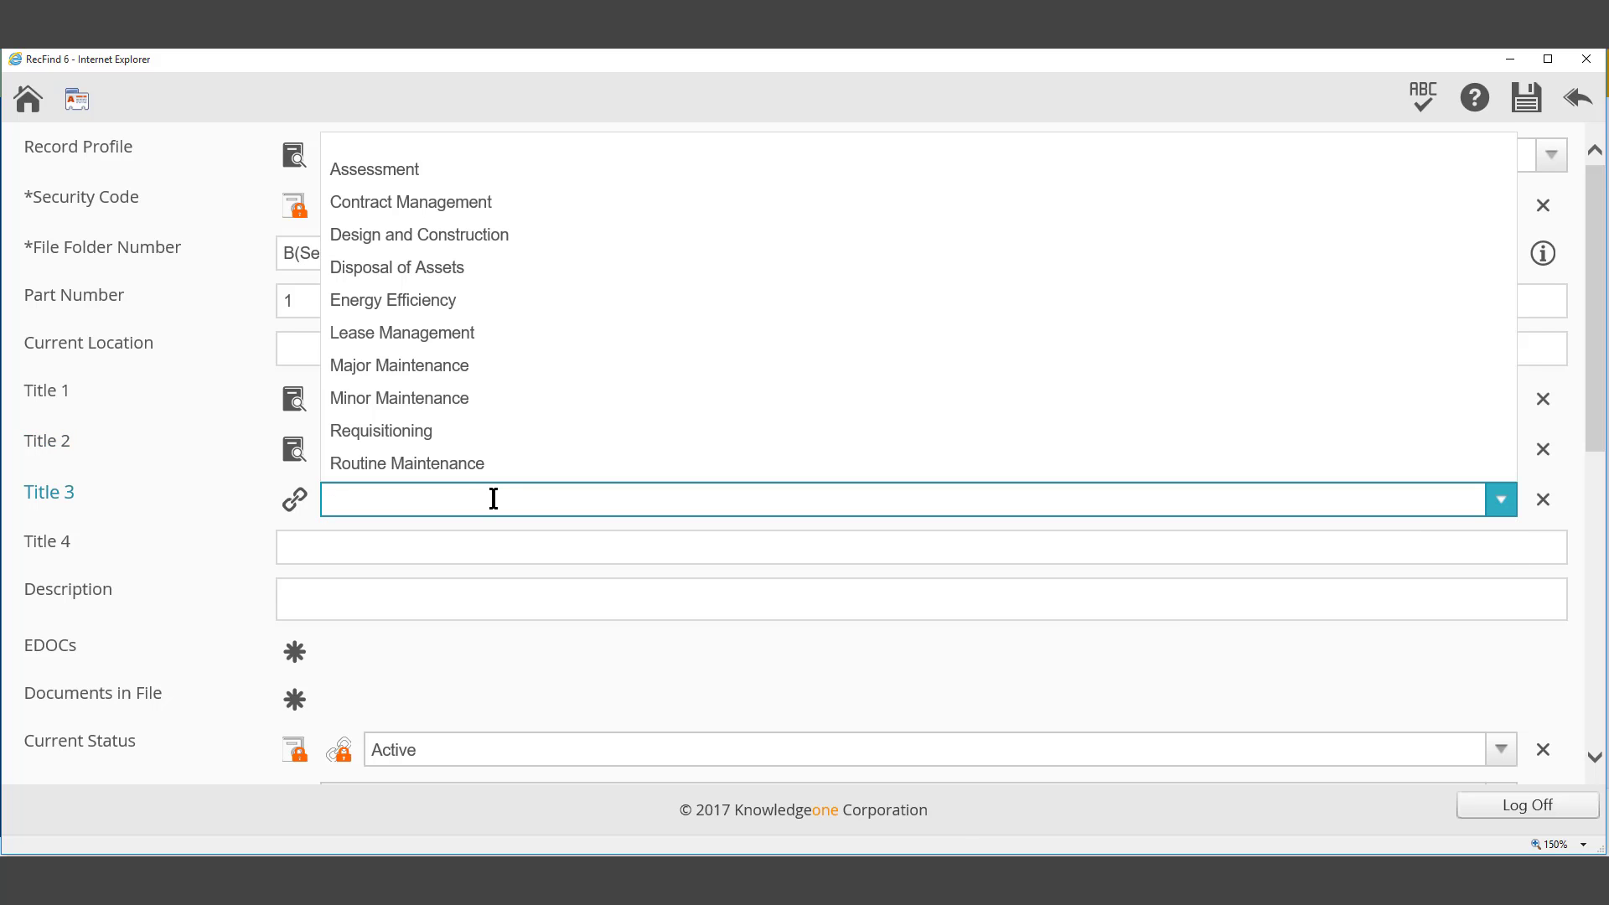
{"action": "left_click", "coordinate": [495, 295]}
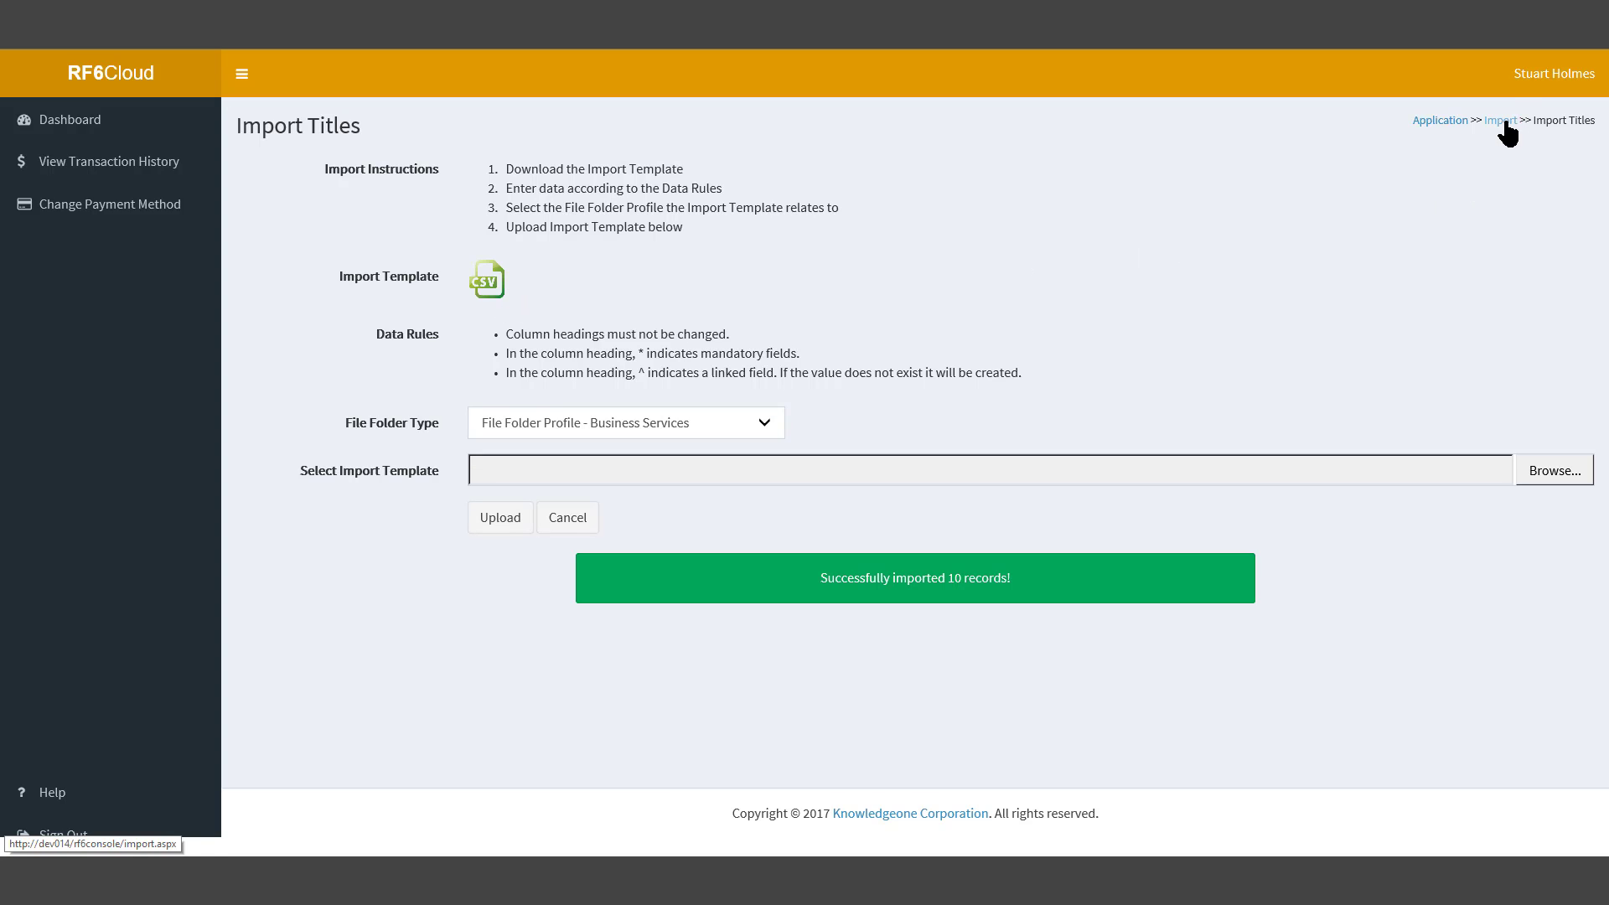
Switch to RF6Cloud and return to the overview of the MyCompany's EDRMS application
{"action": "left_click", "coordinate": [1440, 122]}
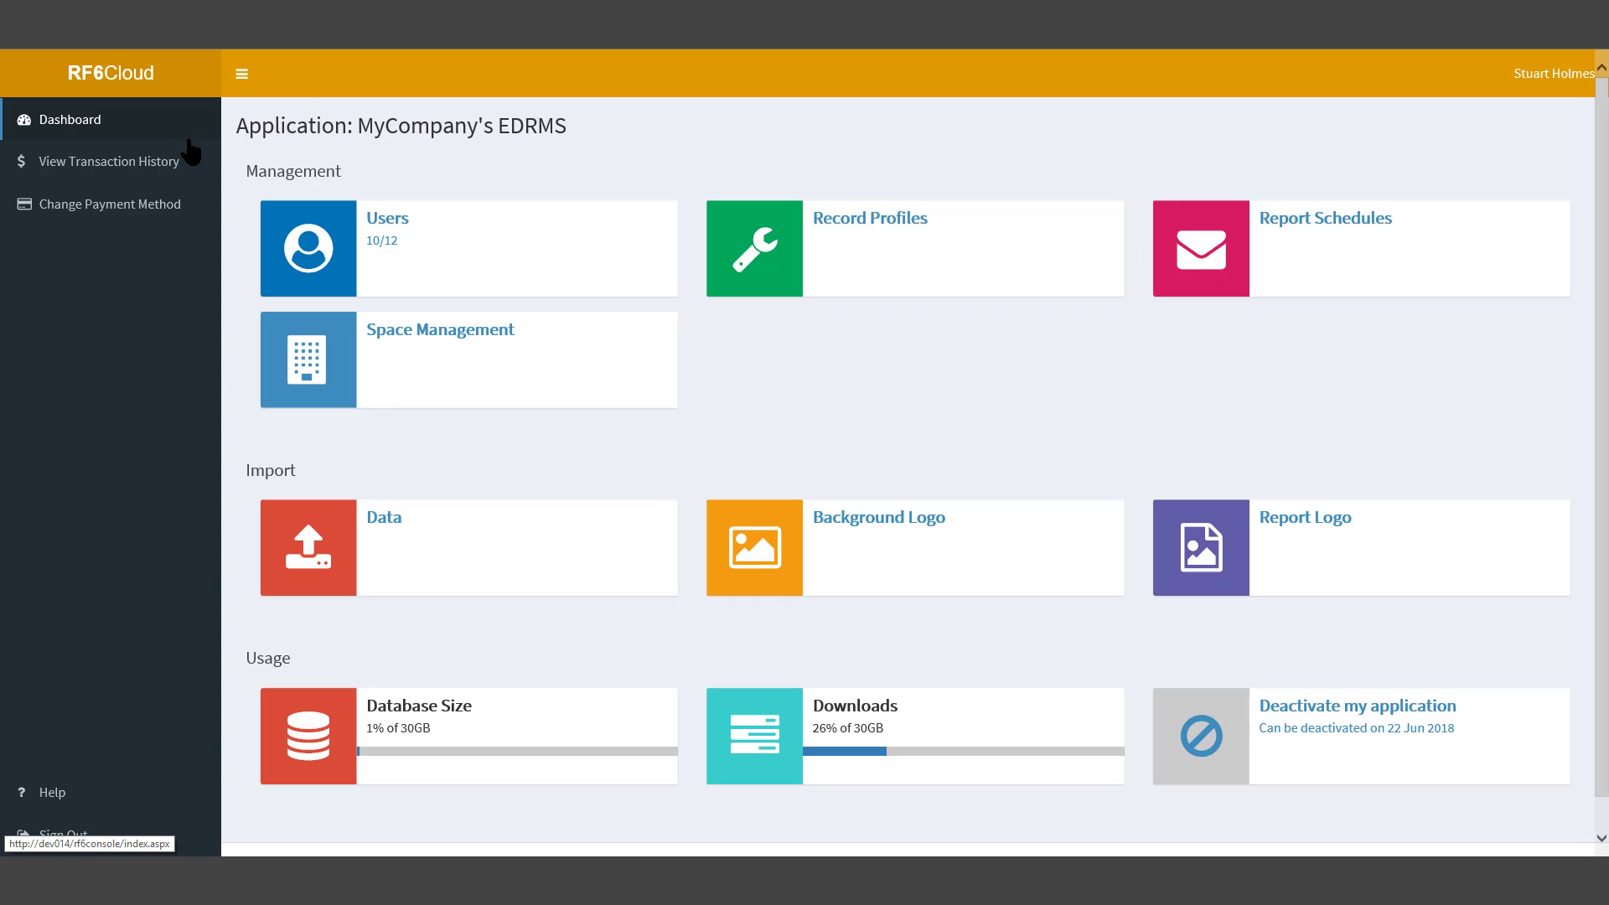